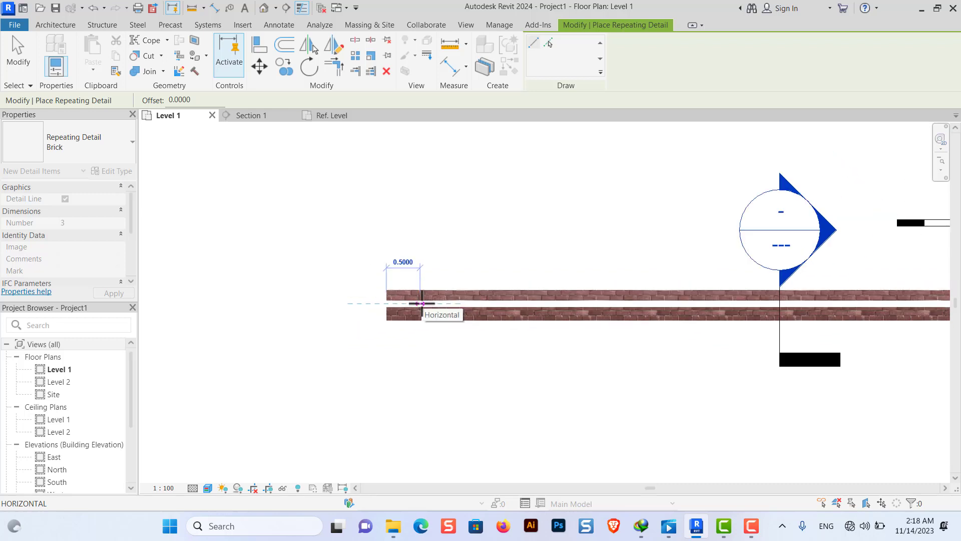
Step: Place a brick repeating detail along the wall cavity in the Level 1 plan
{"action": "scroll", "coordinate": [450, 305], "scroll_direction": "down", "scroll_amount": 1}
{"action": "scroll", "coordinate": [506, 298], "scroll_direction": "down", "scroll_amount": 2}
{"action": "scroll", "coordinate": [631, 303], "scroll_direction": "down", "scroll_amount": 1}
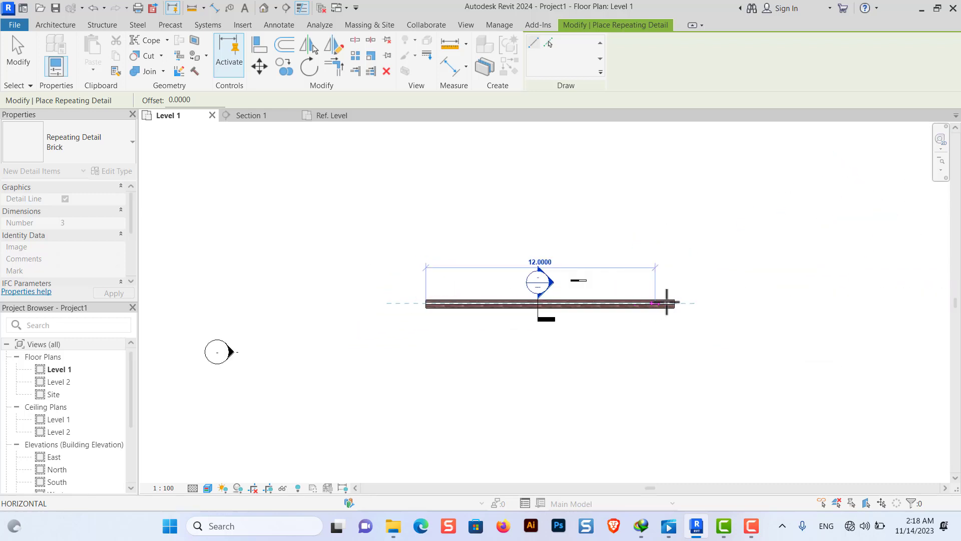
{"action": "scroll", "coordinate": [671, 303], "scroll_direction": "up", "scroll_amount": 5}
{"action": "scroll", "coordinate": [686, 303], "scroll_direction": "up", "scroll_amount": 3}
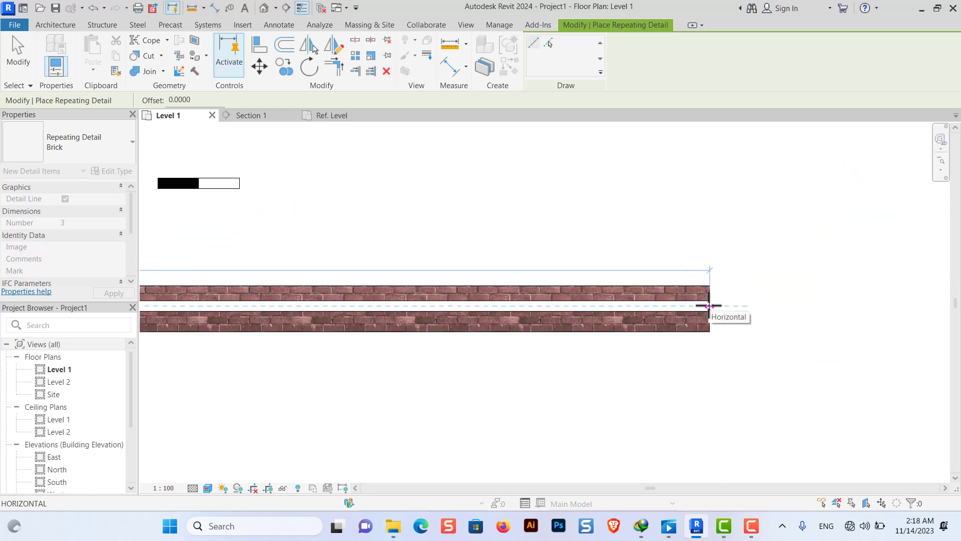
{"action": "left_click", "coordinate": [708, 305]}
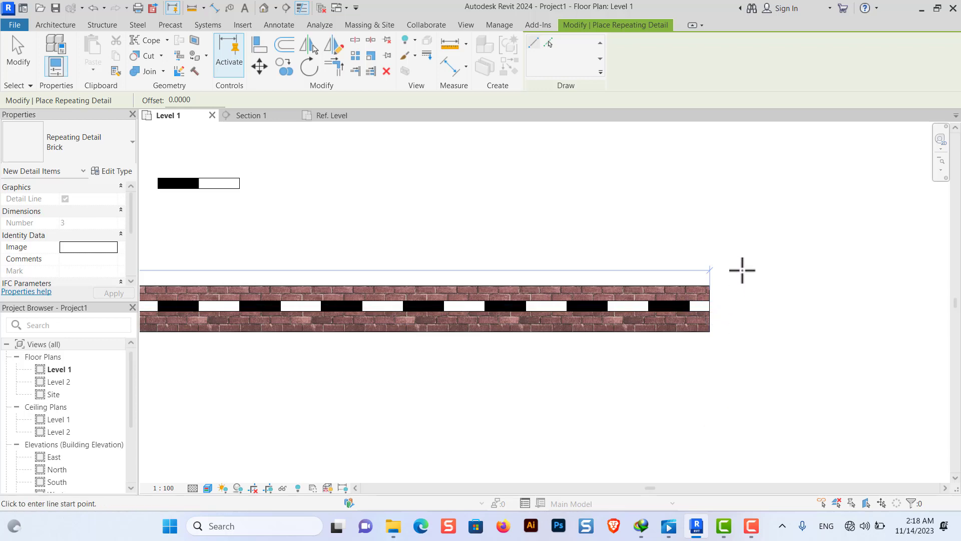
{"action": "scroll", "coordinate": [701, 285], "scroll_direction": "down", "scroll_amount": 2}
{"action": "scroll", "coordinate": [662, 307], "scroll_direction": "down", "scroll_amount": 1}
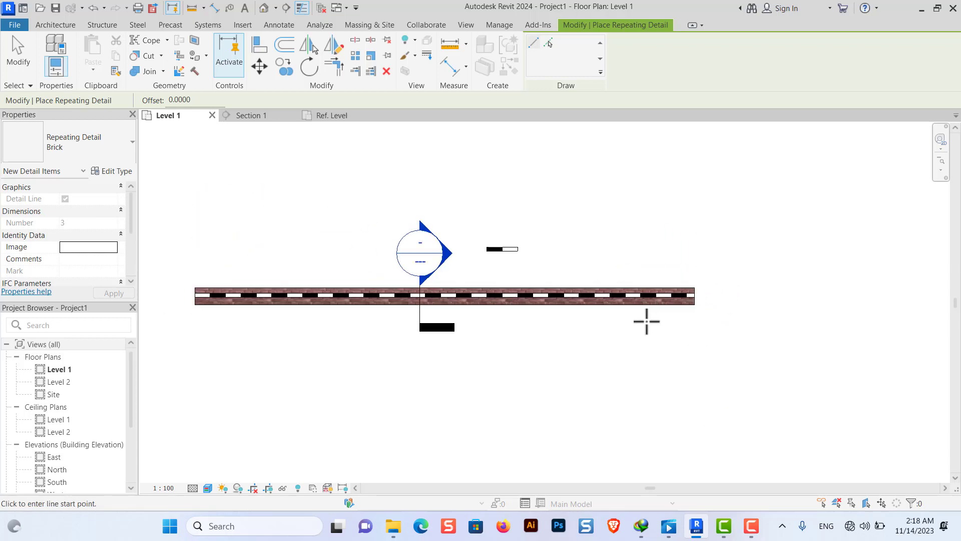
{"action": "scroll", "coordinate": [357, 315], "scroll_direction": "up", "scroll_amount": 3}
{"action": "scroll", "coordinate": [407, 322], "scroll_direction": "up", "scroll_amount": 1}
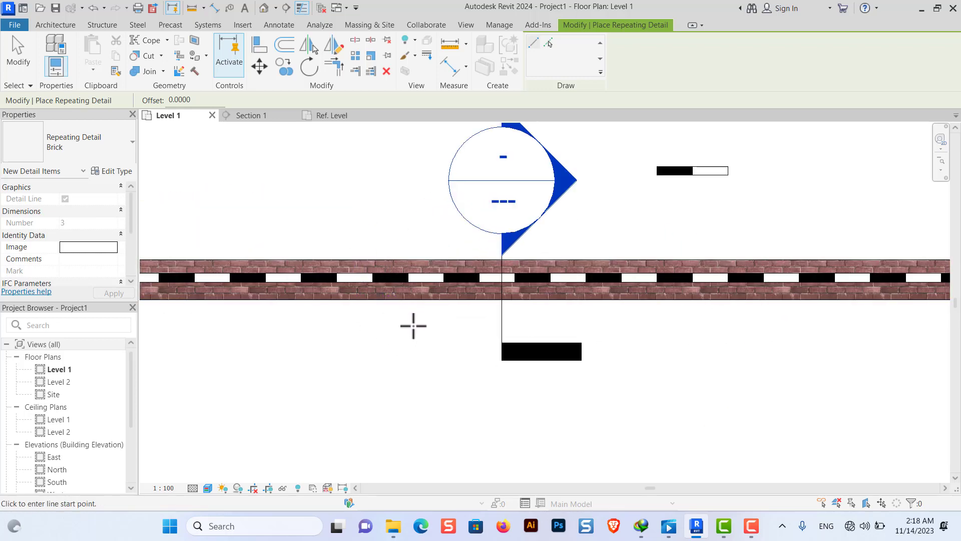
{"action": "key", "text": "Escape"}
Step: Pull the brick detail's end grip back slightly so it regenerates
{"action": "scroll", "coordinate": [452, 314], "scroll_direction": "down", "scroll_amount": 2}
{"action": "scroll", "coordinate": [458, 314], "scroll_direction": "down", "scroll_amount": 1}
{"action": "scroll", "coordinate": [705, 305], "scroll_direction": "up", "scroll_amount": 1}
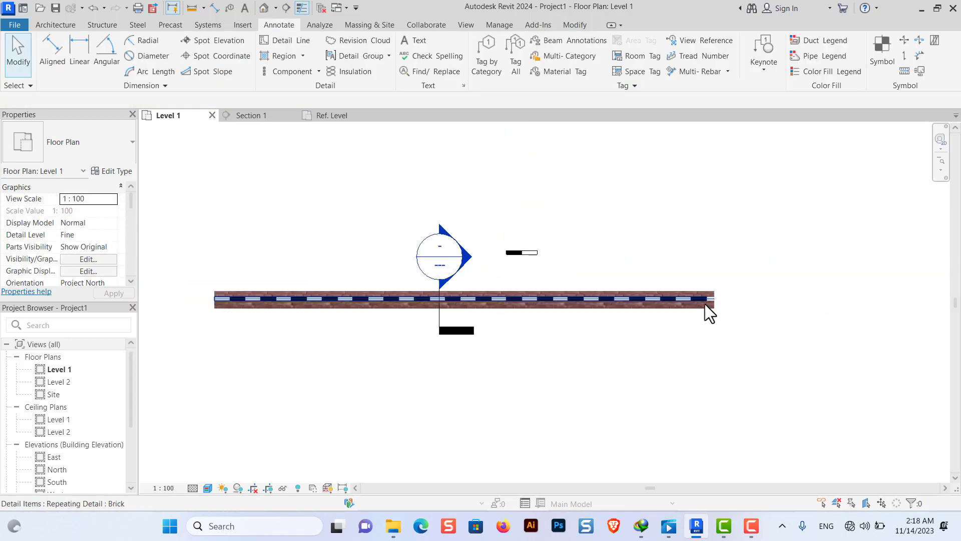
{"action": "scroll", "coordinate": [705, 300], "scroll_direction": "up", "scroll_amount": 2}
{"action": "scroll", "coordinate": [710, 295], "scroll_direction": "up", "scroll_amount": 3}
{"action": "left_click", "coordinate": [690, 293]}
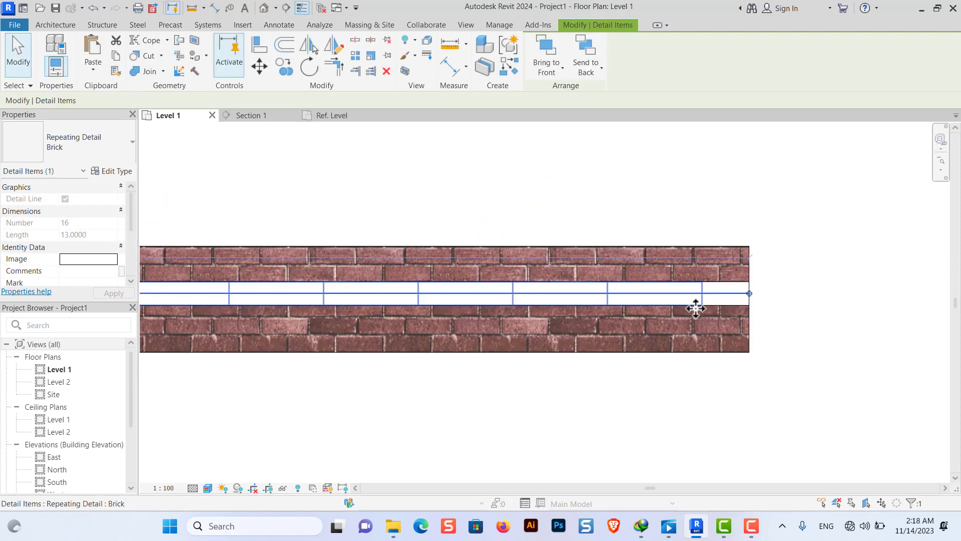
{"action": "scroll", "coordinate": [750, 298], "scroll_direction": "up", "scroll_amount": 2}
{"action": "left_click_drag", "start_coordinate": [749, 290], "coordinate": [633, 289]}
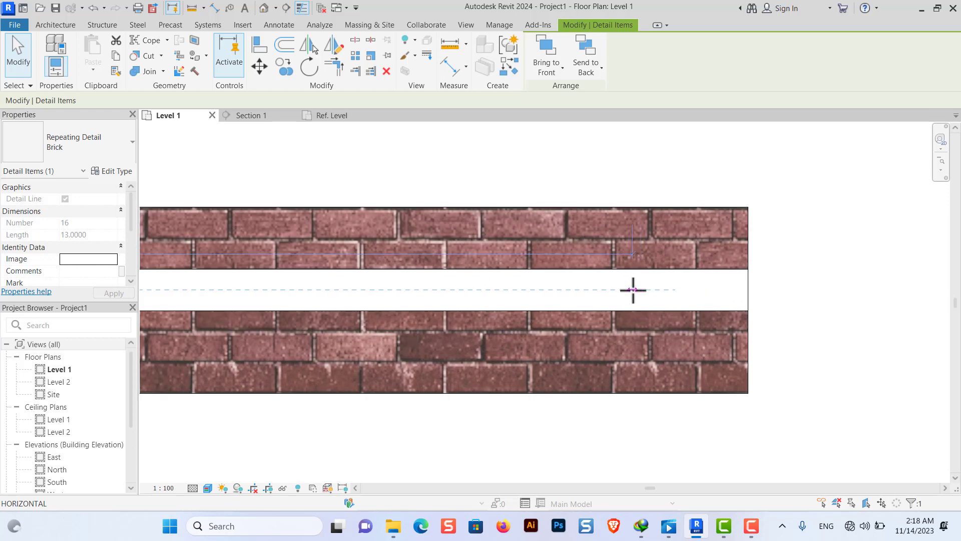
{"action": "left_click", "coordinate": [819, 309]}
Step: Shorten the brick detail further so it stops before the wall's right end
{"action": "scroll", "coordinate": [819, 308], "scroll_direction": "down", "scroll_amount": 2}
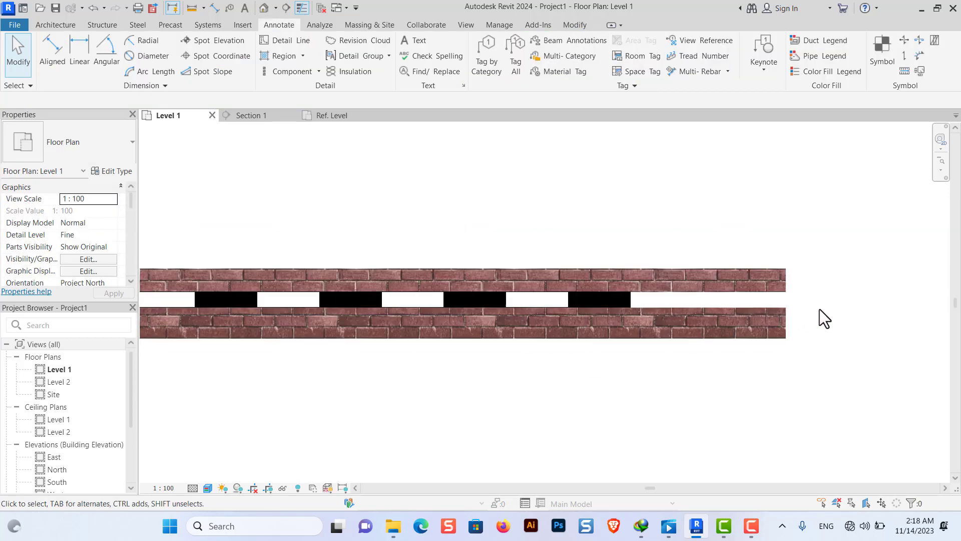
{"action": "left_click", "coordinate": [655, 301]}
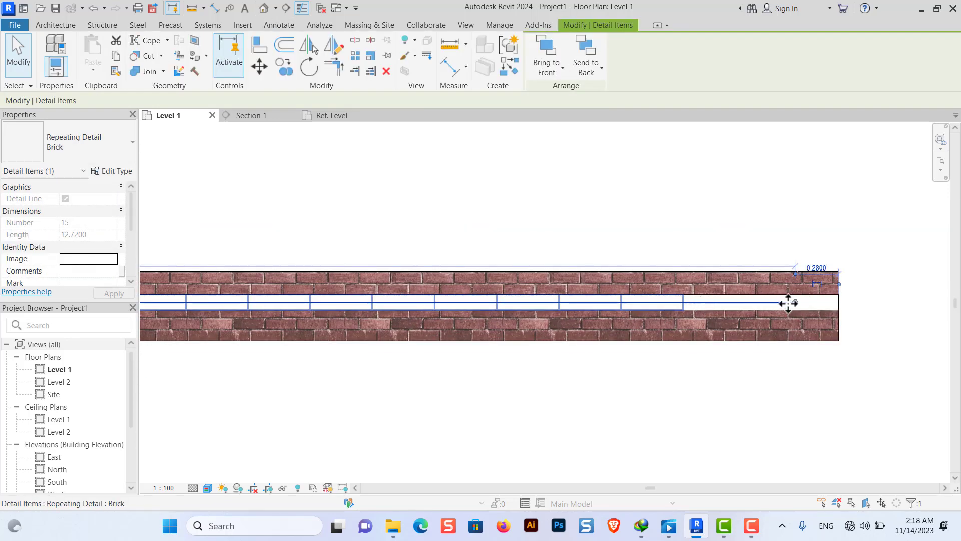
{"action": "left_click_drag", "start_coordinate": [794, 301], "coordinate": [599, 302]}
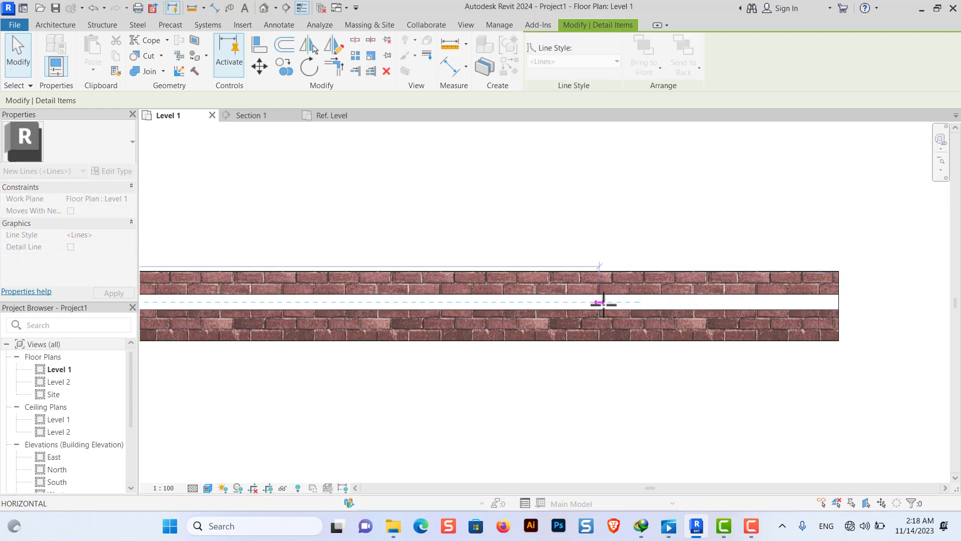
{"action": "left_click", "coordinate": [688, 356]}
{"action": "key", "text": "ctrl+Tab"}
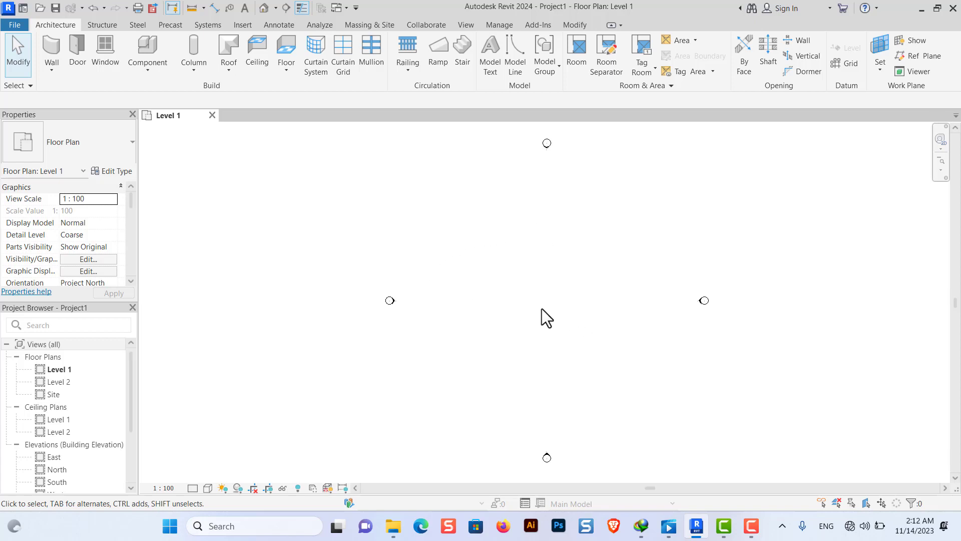
Step: Draw one straight horizontal Generic - 200mm wall in the Level 1 plan
{"action": "left_click", "coordinate": [49, 46]}
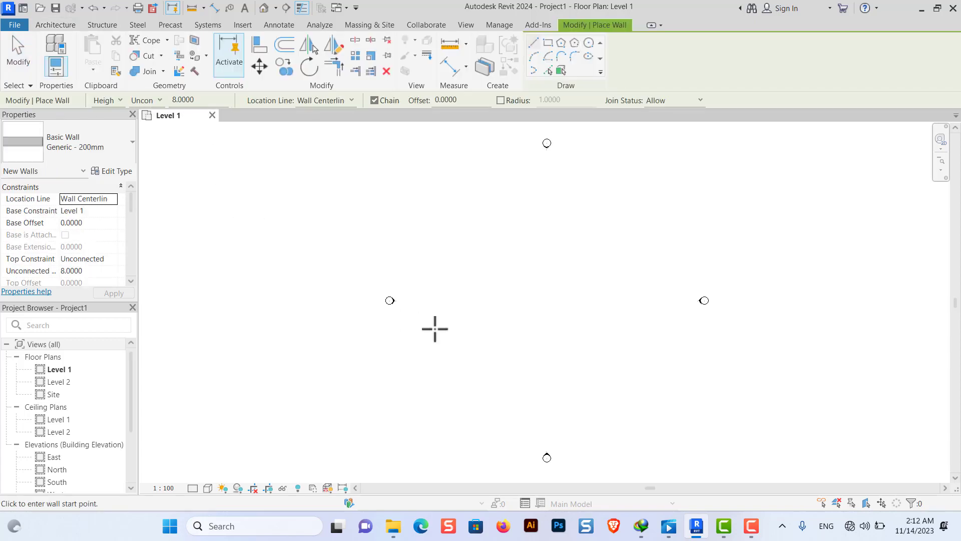
{"action": "left_click", "coordinate": [458, 285]}
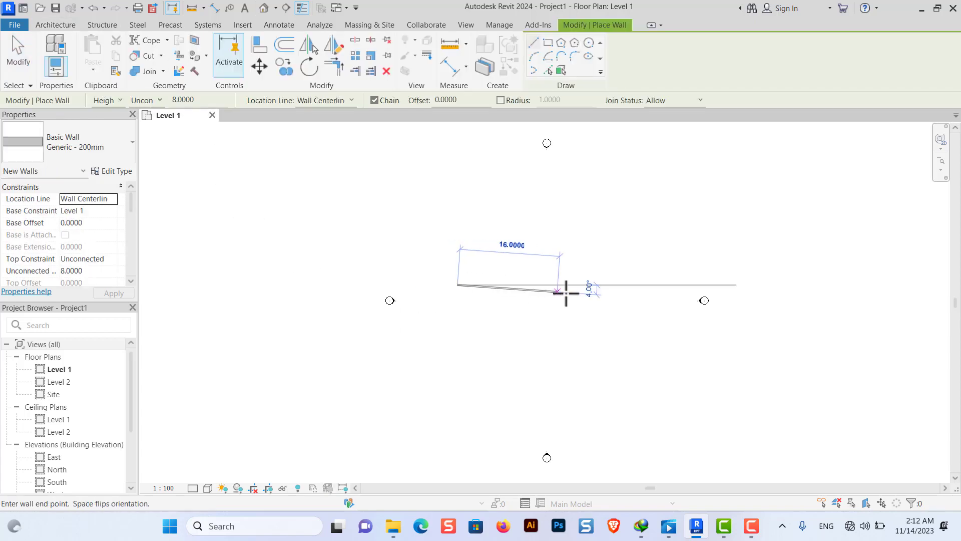
{"action": "left_click", "coordinate": [539, 285]}
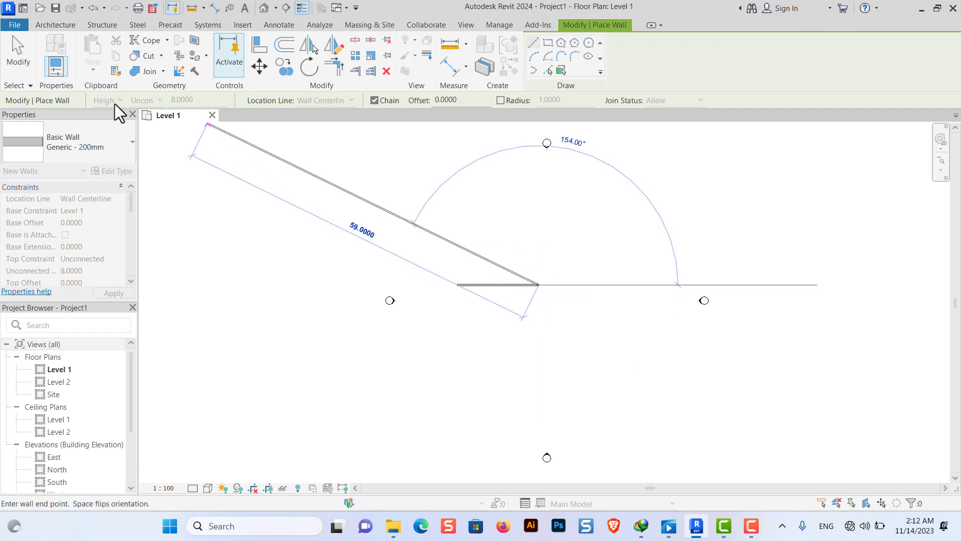
{"action": "left_click", "coordinate": [14, 51]}
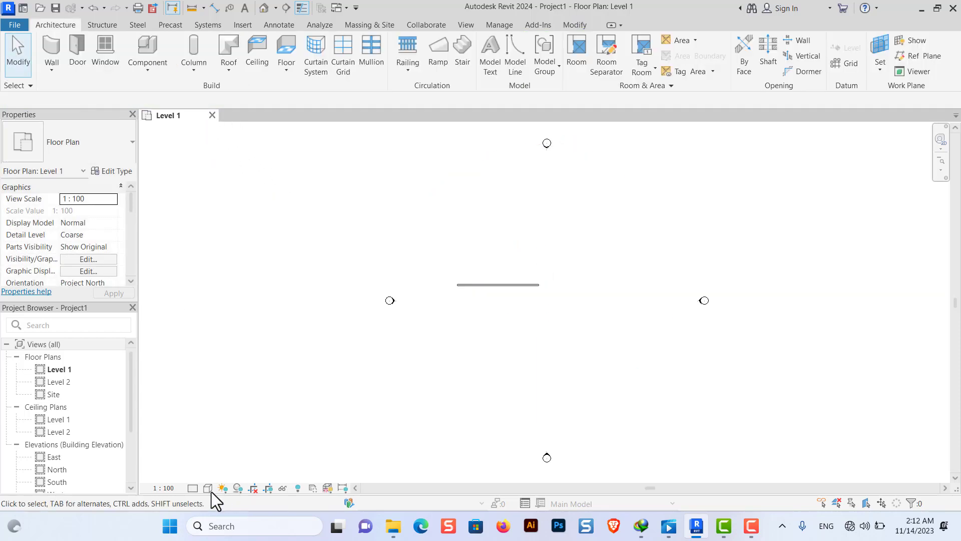
Step: Display the plan at Fine detail level in Realistic visual style
{"action": "left_click", "coordinate": [198, 491]}
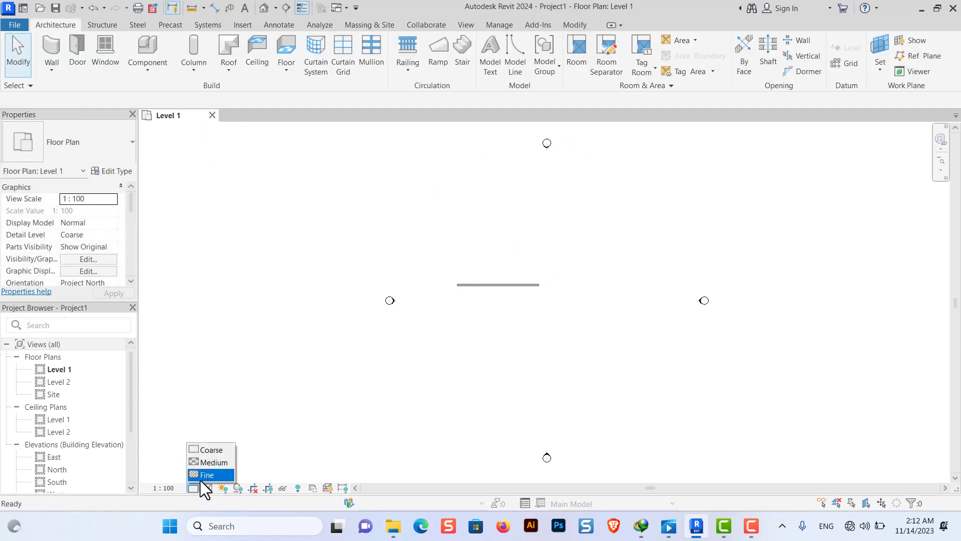
{"action": "left_click", "coordinate": [200, 476]}
{"action": "left_click", "coordinate": [216, 475]}
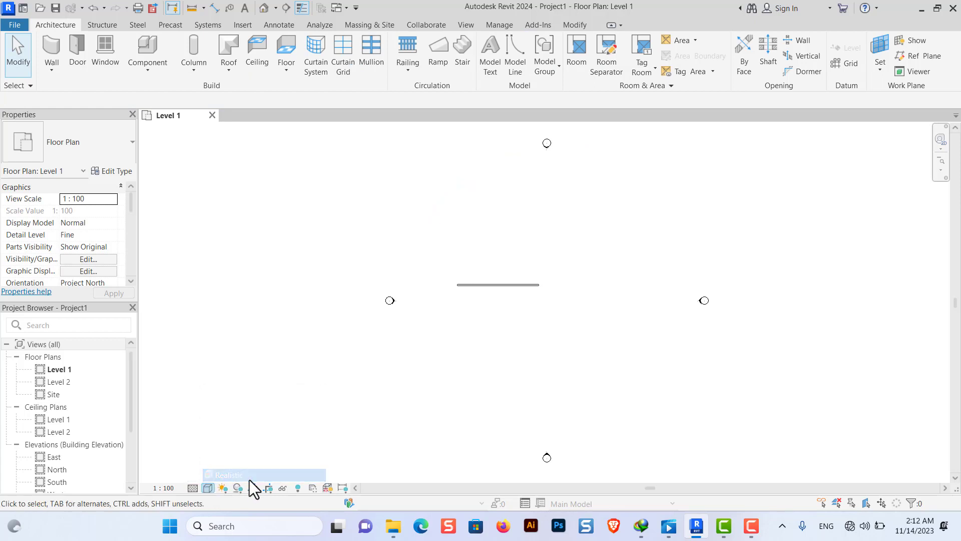
{"action": "scroll", "coordinate": [479, 292], "scroll_direction": "up", "scroll_amount": 2}
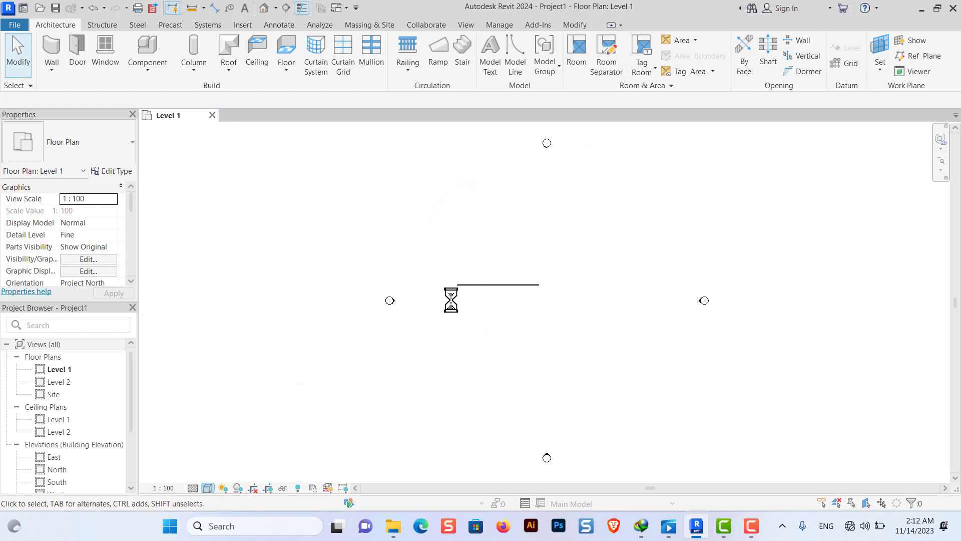
{"action": "scroll", "coordinate": [501, 266], "scroll_direction": "up", "scroll_amount": 3}
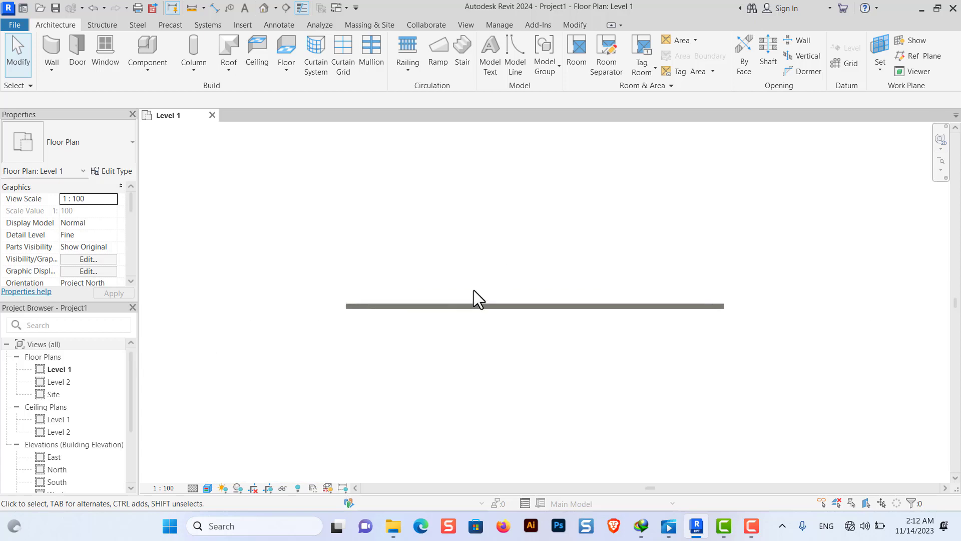
{"action": "scroll", "coordinate": [471, 310], "scroll_direction": "up", "scroll_amount": 2}
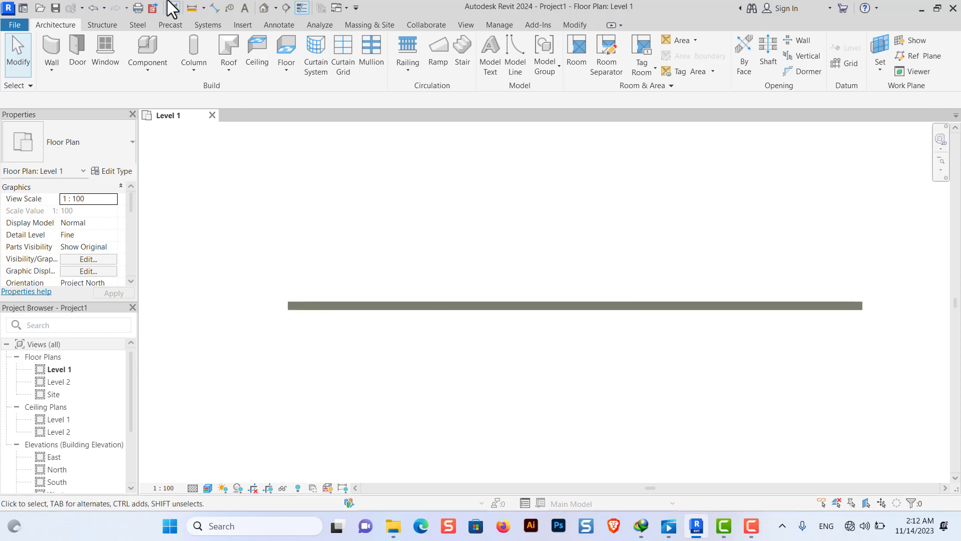
Step: Cut a section across the wall and open the Section 1 view
{"action": "left_click", "coordinate": [285, 8]}
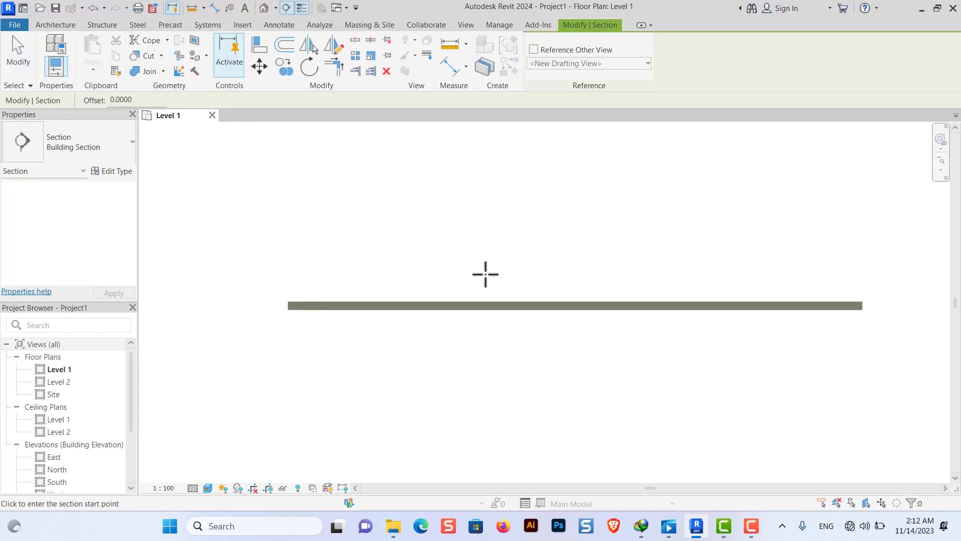
{"action": "left_click", "coordinate": [547, 283]}
{"action": "left_click", "coordinate": [549, 337]}
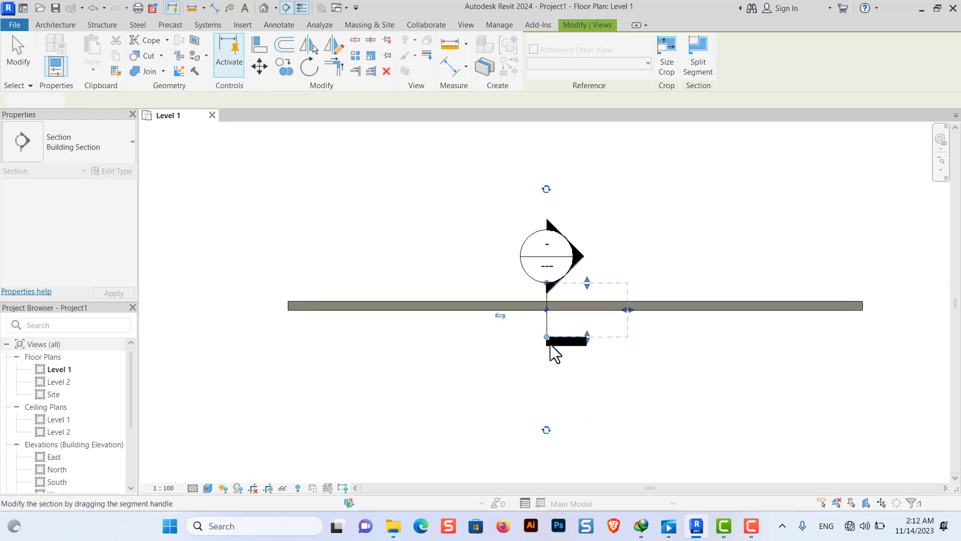
{"action": "left_click", "coordinate": [16, 58]}
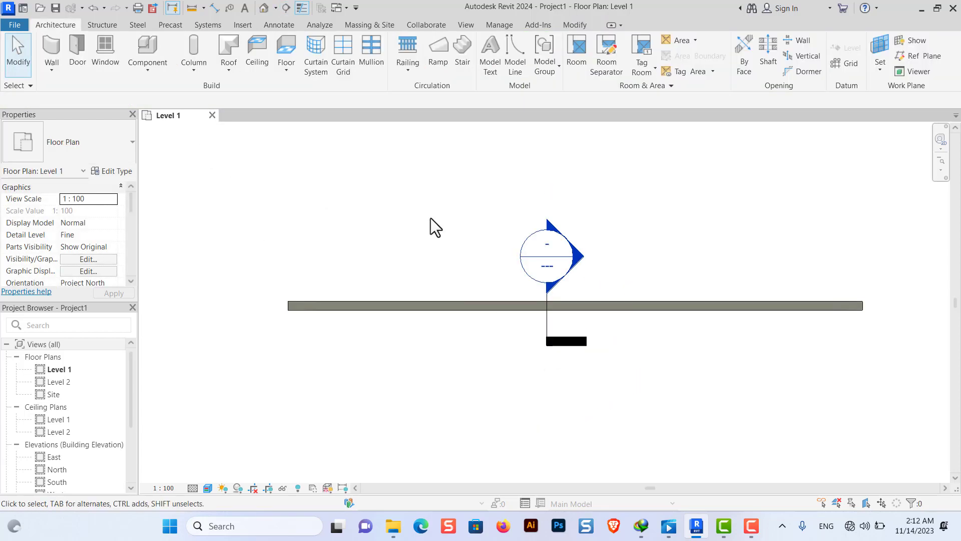
{"action": "double_click", "coordinate": [581, 257]}
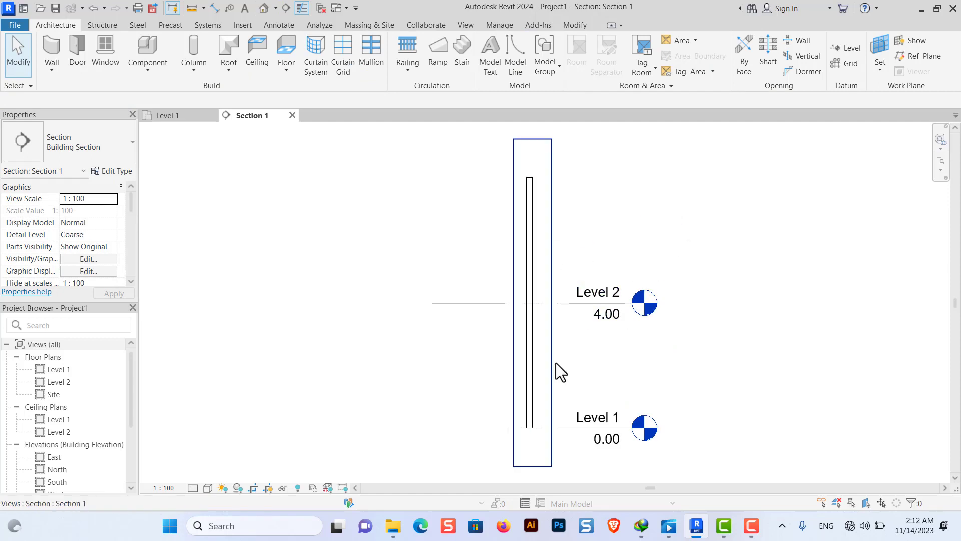
Step: Drag the wall's top down to Level 2 in Section 1
{"action": "left_click", "coordinate": [531, 239]}
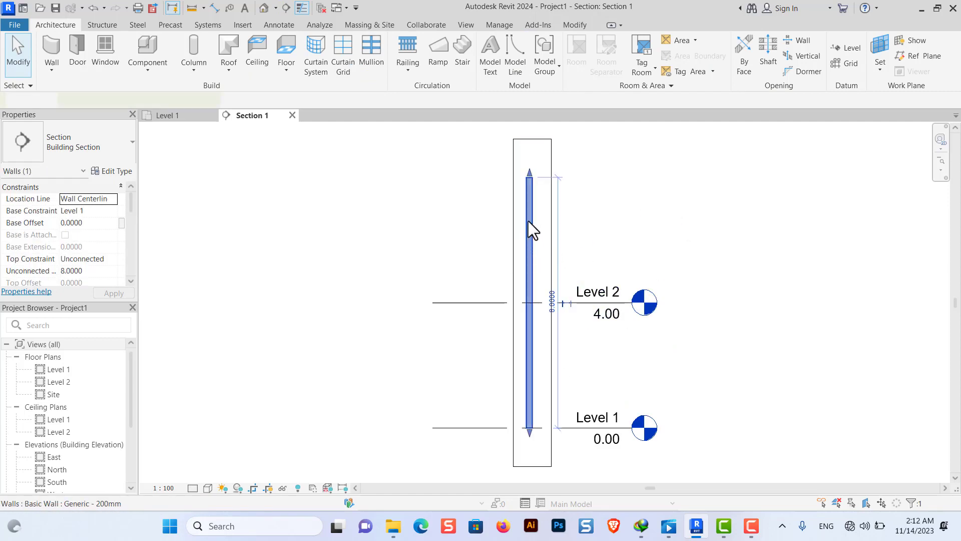
{"action": "left_click_drag", "start_coordinate": [530, 173], "coordinate": [535, 302]}
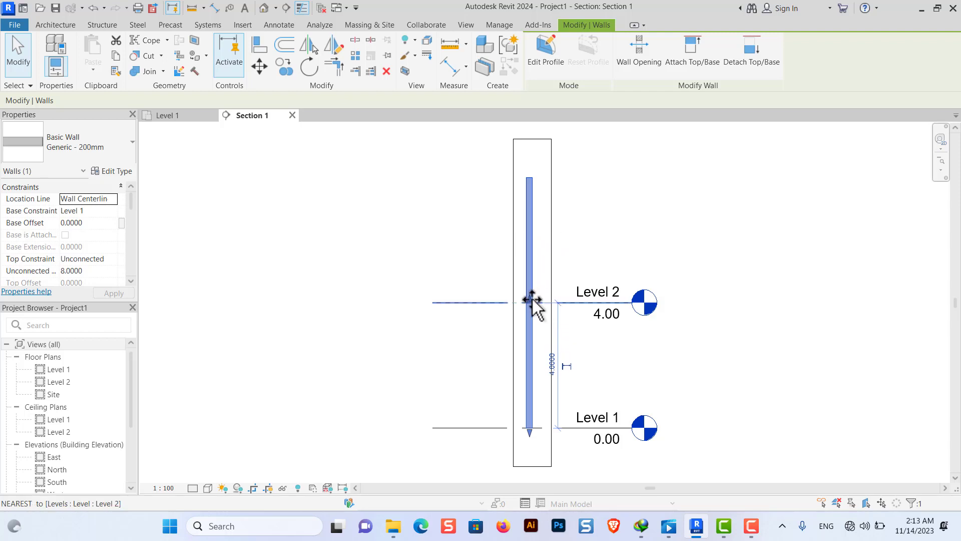
{"action": "left_click", "coordinate": [768, 241]}
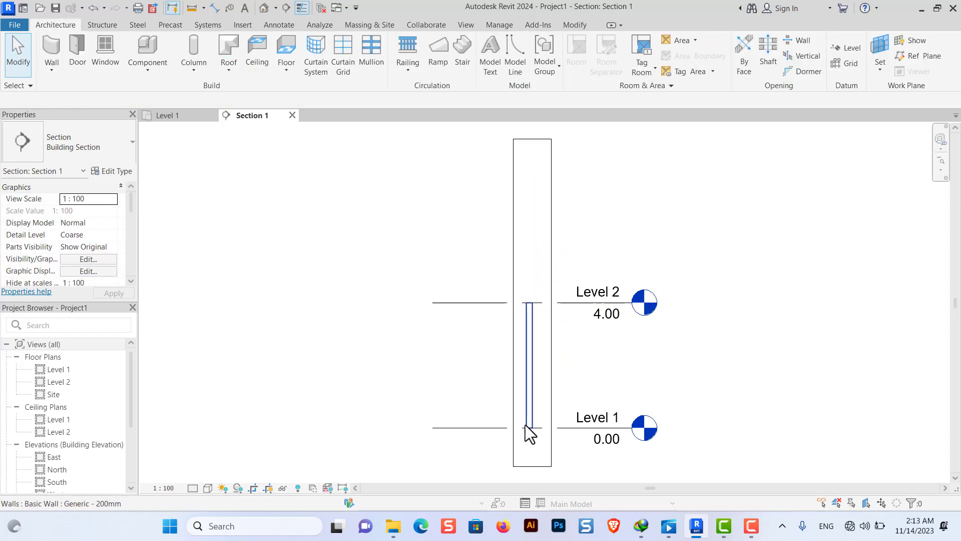
{"action": "scroll", "coordinate": [531, 426], "scroll_direction": "up", "scroll_amount": 2}
{"action": "scroll", "coordinate": [541, 431], "scroll_direction": "up", "scroll_amount": 2}
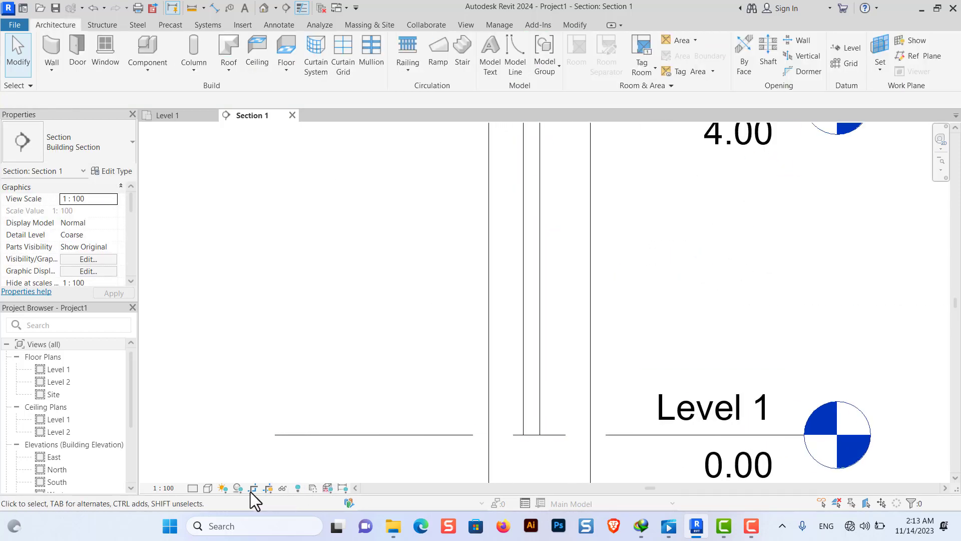
Step: Show Section 1 at Fine detail in Shaded style, with the wall selected
{"action": "left_click", "coordinate": [194, 489]}
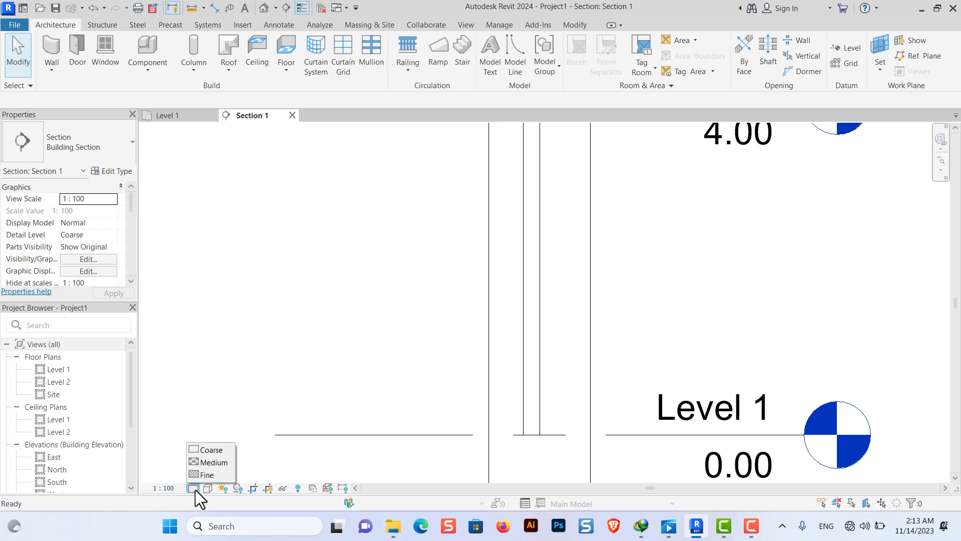
{"action": "left_click", "coordinate": [203, 476]}
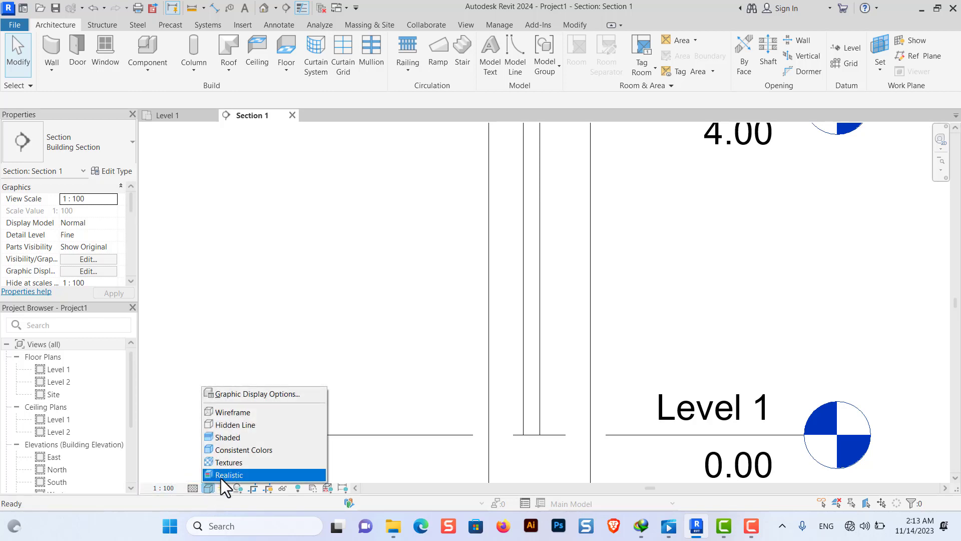
{"action": "left_click", "coordinate": [231, 444]}
{"action": "left_click", "coordinate": [538, 388]}
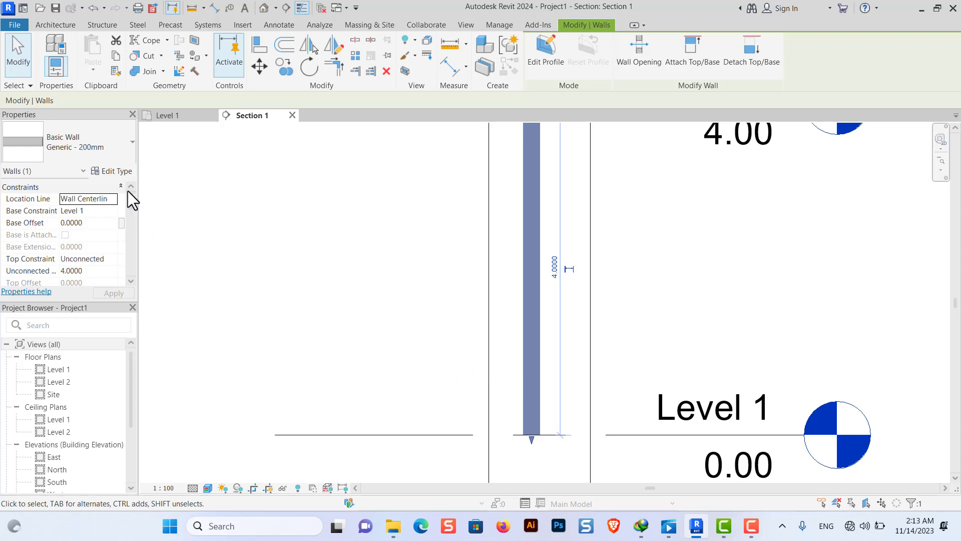
Step: Insert two new layers into the Generic - 200mm wall type's structure
{"action": "left_click", "coordinate": [124, 173]}
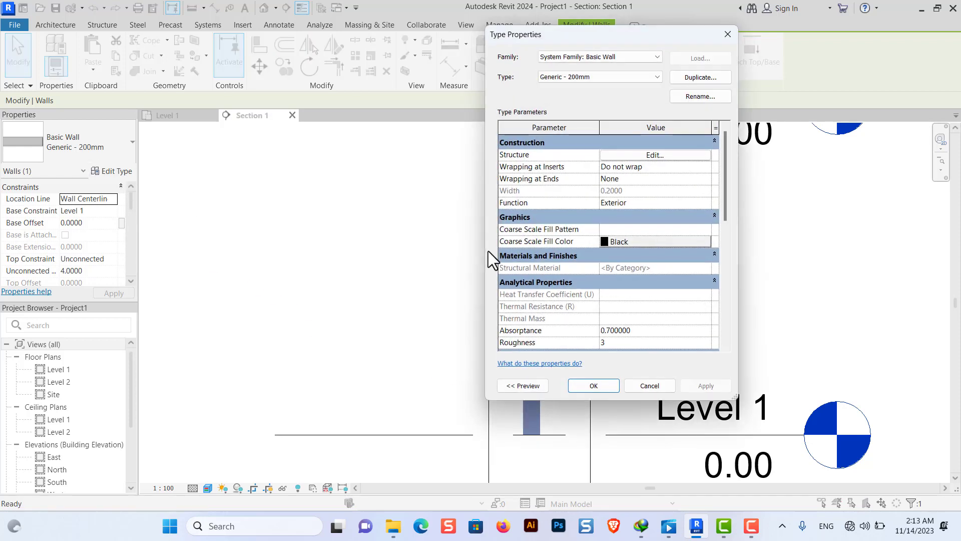
{"action": "left_click", "coordinate": [659, 157]}
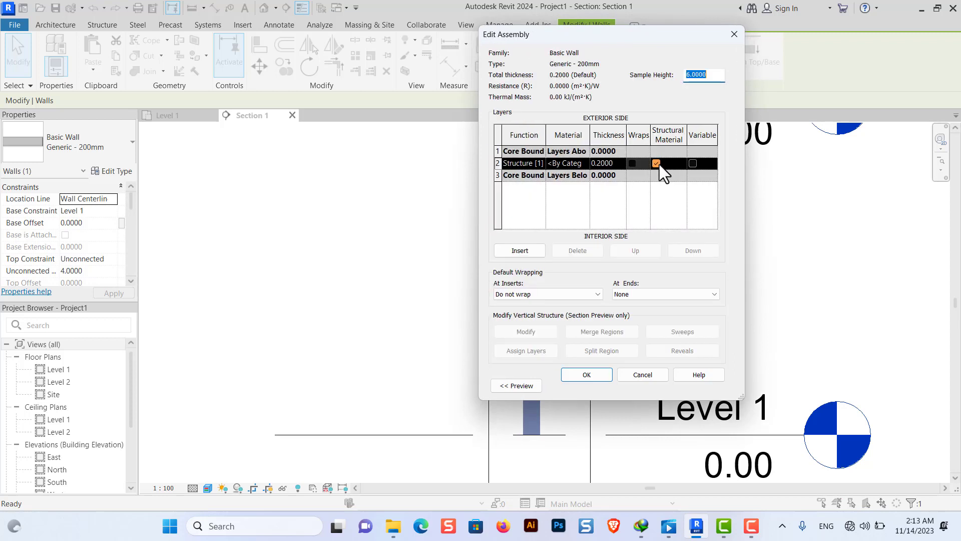
{"action": "left_click", "coordinate": [520, 249]}
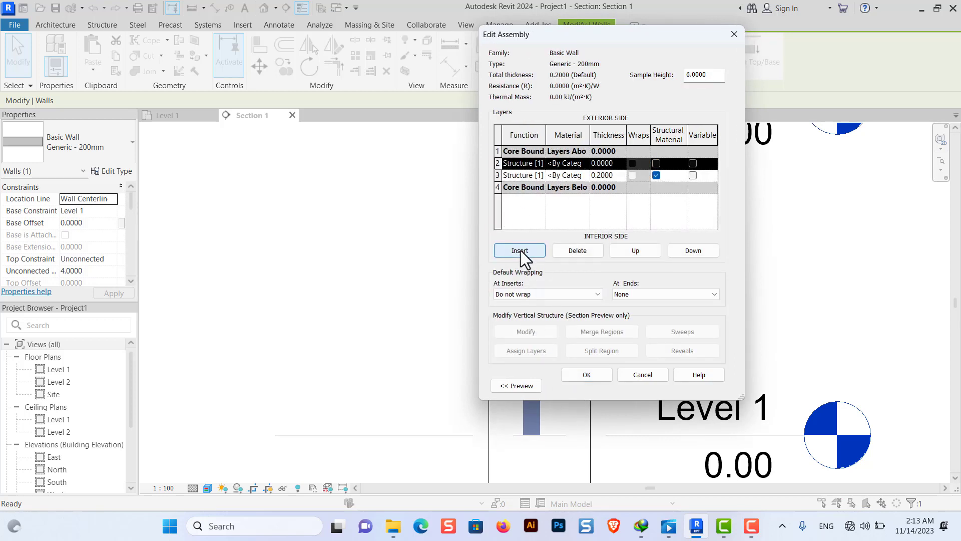
{"action": "left_click", "coordinate": [521, 254]}
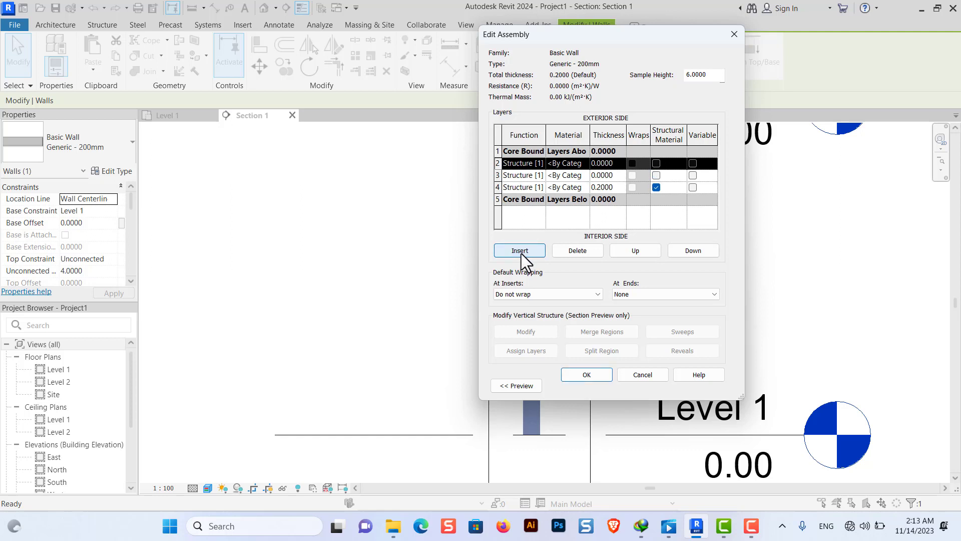
Step: Move both new layers to the exterior side above the Core Boundary
{"action": "left_click", "coordinate": [636, 251]}
{"action": "left_click", "coordinate": [583, 175]}
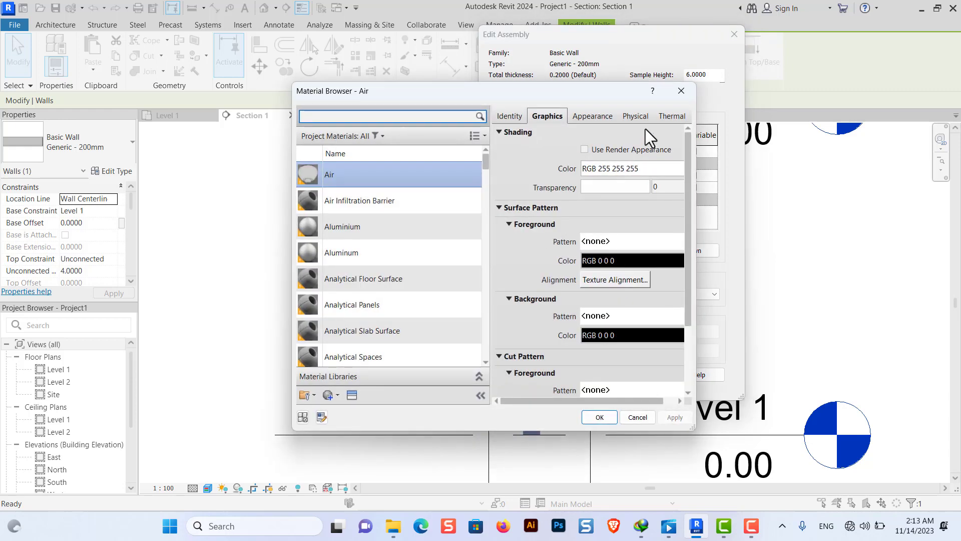
{"action": "left_click", "coordinate": [681, 91]}
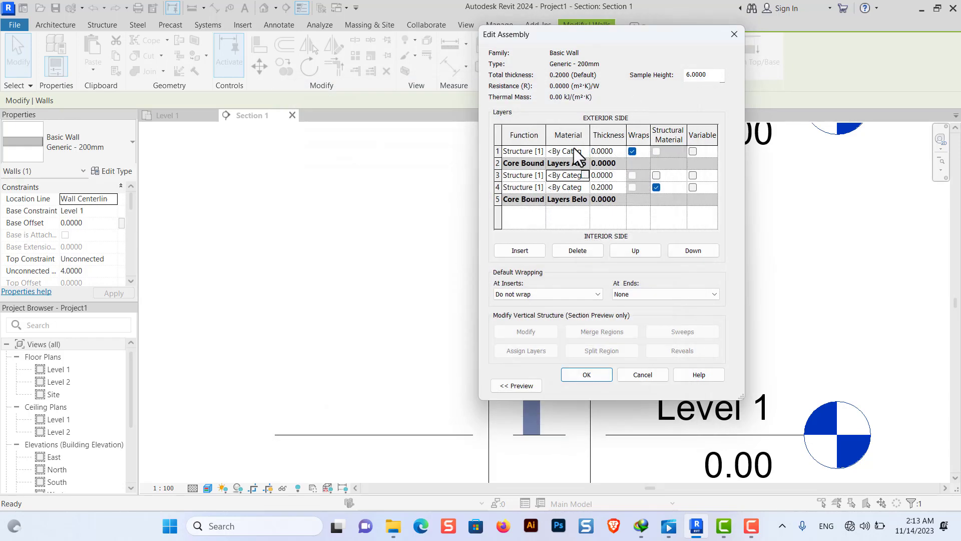
{"action": "left_click", "coordinate": [505, 175]}
{"action": "left_click", "coordinate": [635, 250]}
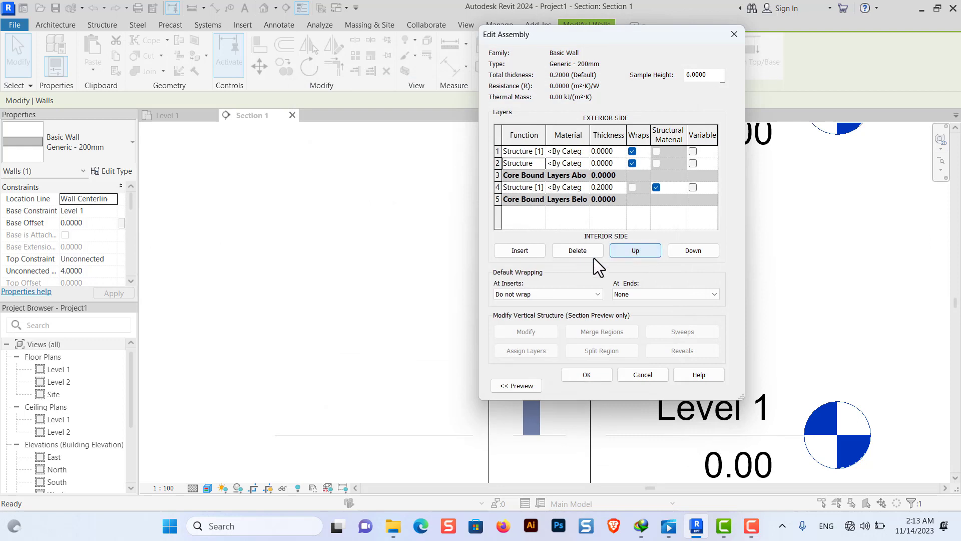
Step: Make layer 2 a Thermal/Air Layer of Air material with 0.1 thickness
{"action": "left_click", "coordinate": [540, 166]}
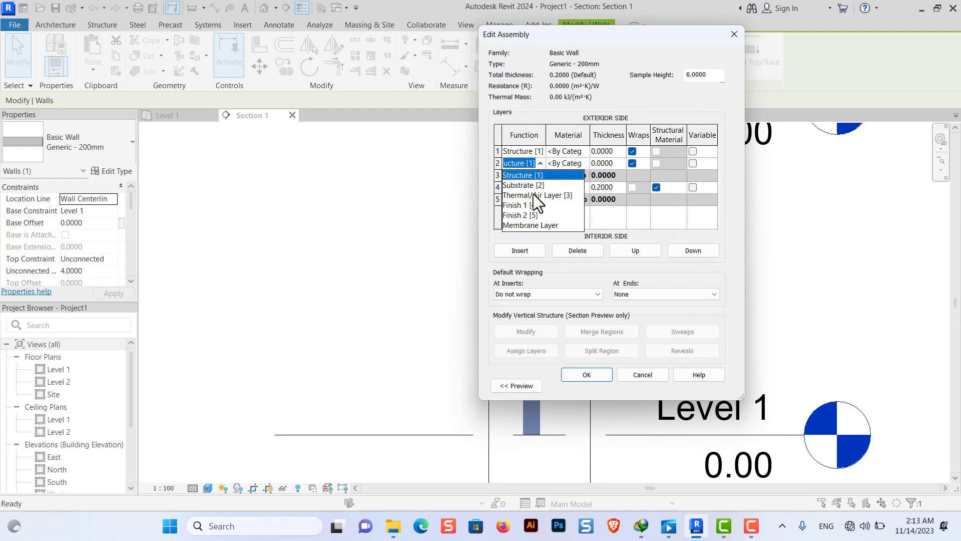
{"action": "left_click", "coordinate": [532, 195]}
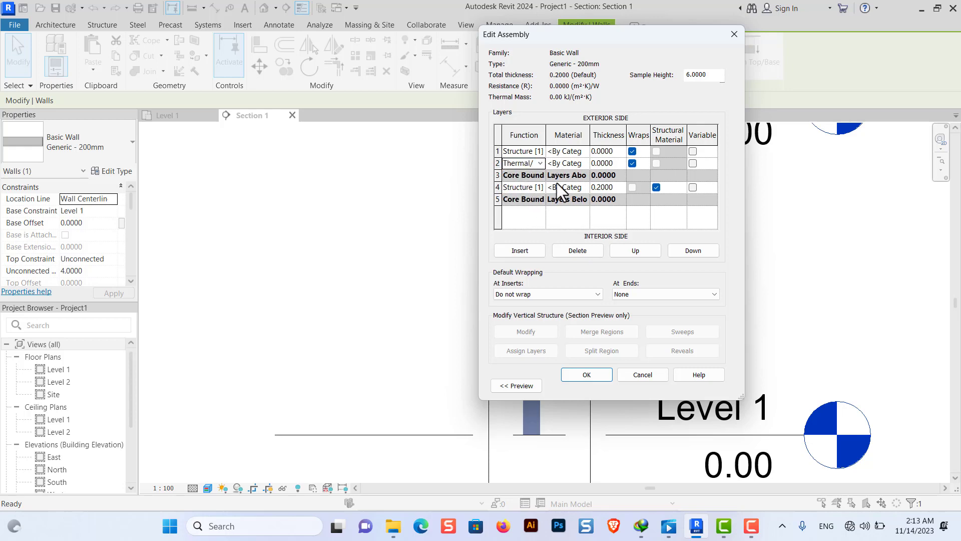
{"action": "left_click", "coordinate": [587, 164]}
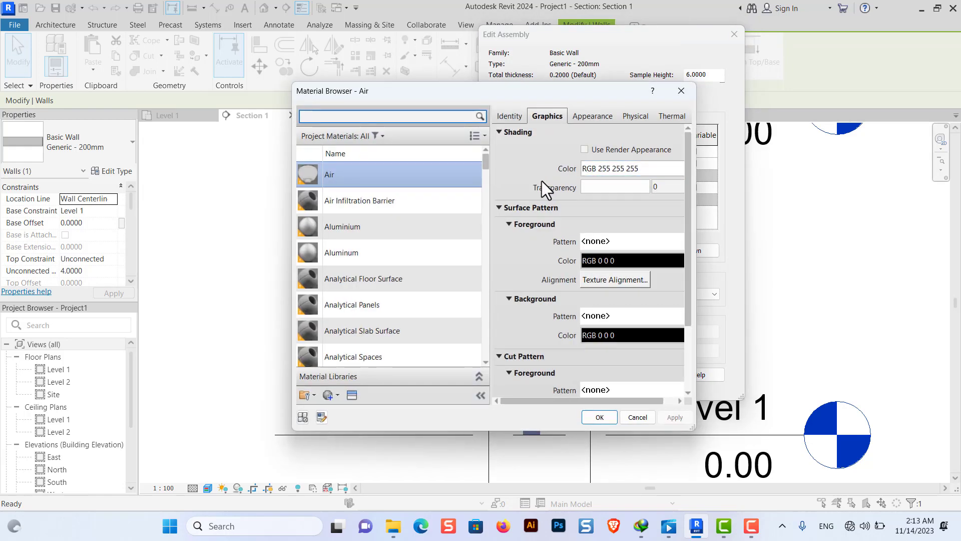
{"action": "left_click", "coordinate": [417, 172]}
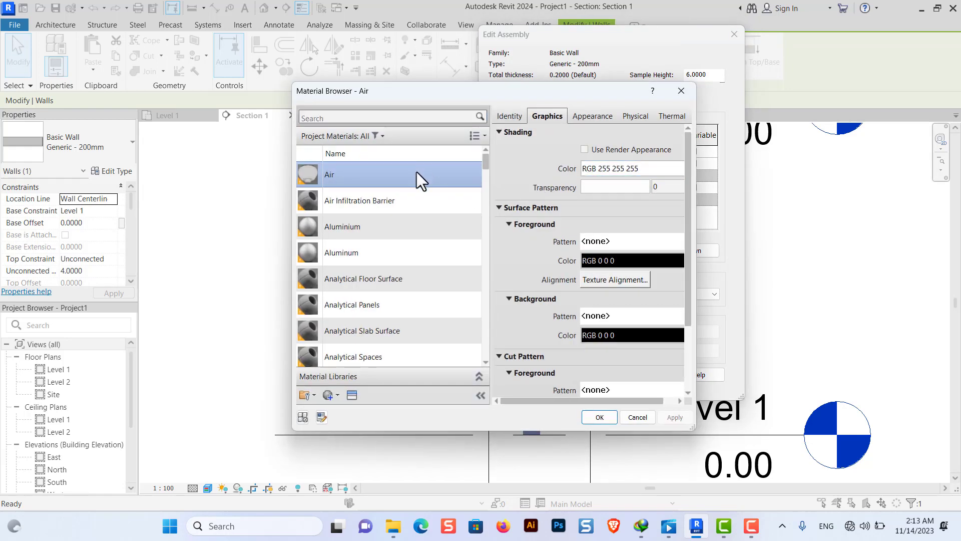
{"action": "left_click", "coordinate": [604, 419]}
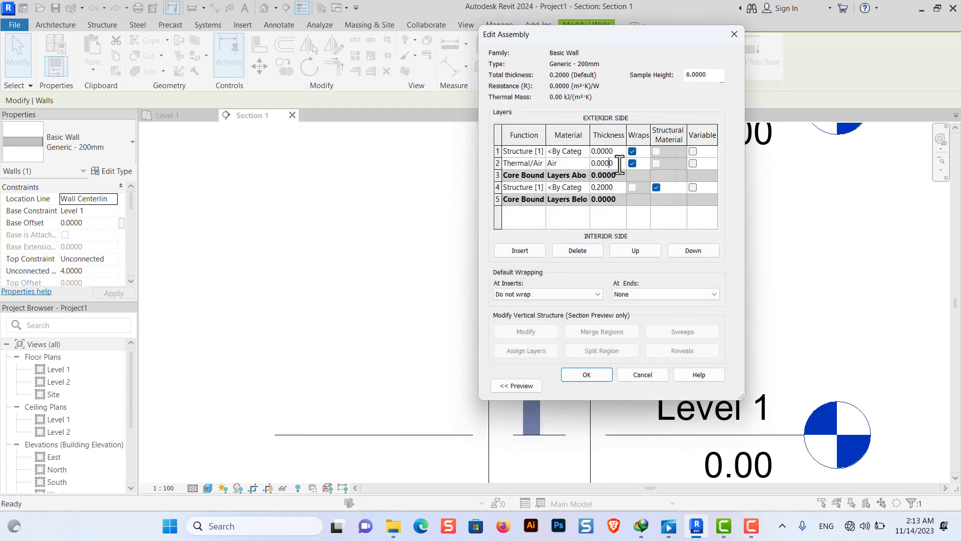
{"action": "left_click", "coordinate": [604, 163]}
Step: Make the outer layer a Finish 1 layer 0.15 thick
{"action": "left_click", "coordinate": [535, 152]}
{"action": "left_click", "coordinate": [540, 152]}
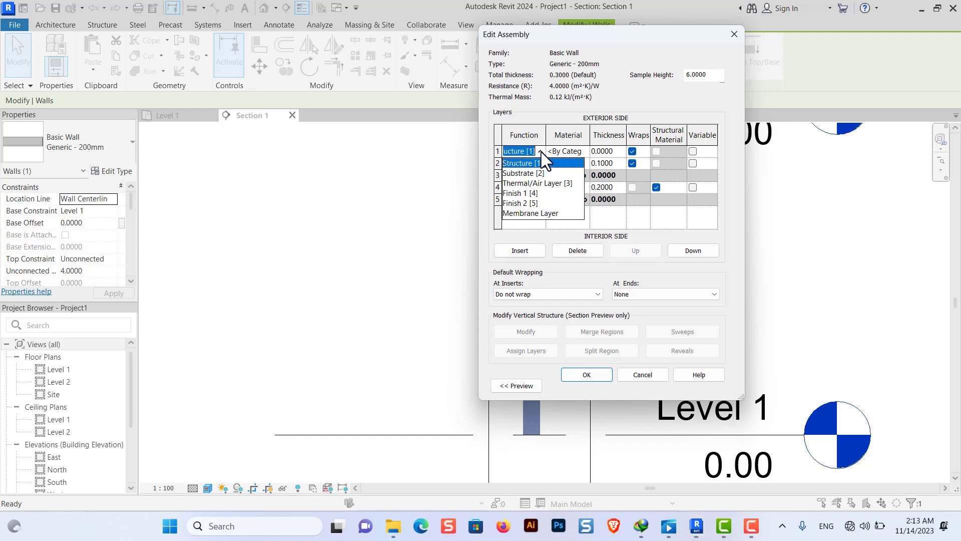
{"action": "left_click", "coordinate": [530, 194]}
{"action": "left_click", "coordinate": [619, 155]}
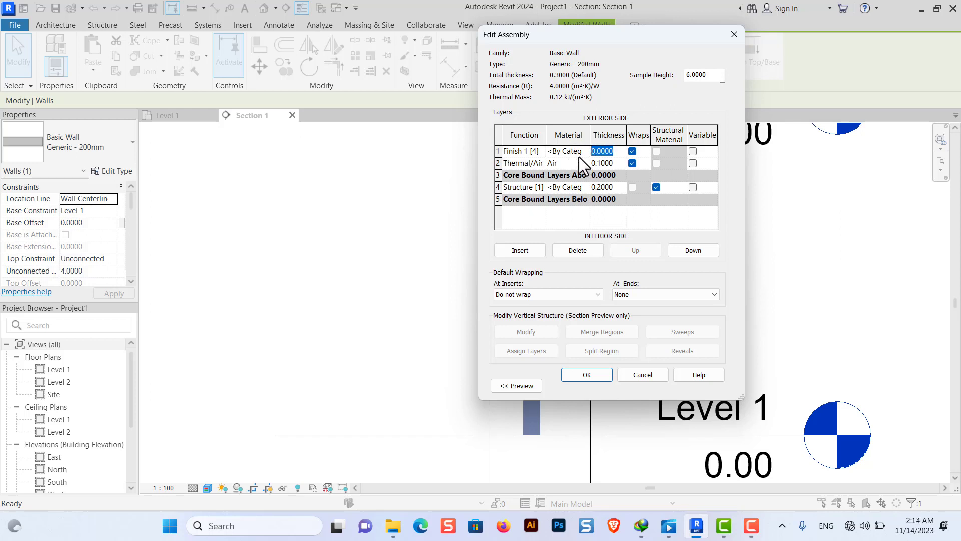
{"action": "type", "text": ".15"}
{"action": "left_click", "coordinate": [608, 215]}
Step: Assign Brick, Common to the outer Finish 1 layer via a 'bri' search
{"action": "left_click", "coordinate": [586, 151]}
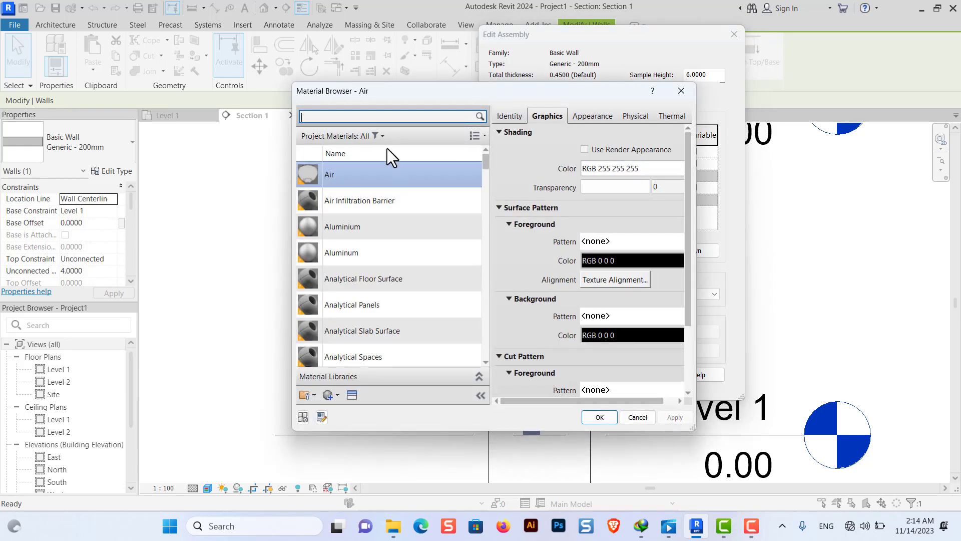
{"action": "type", "text": "b"}
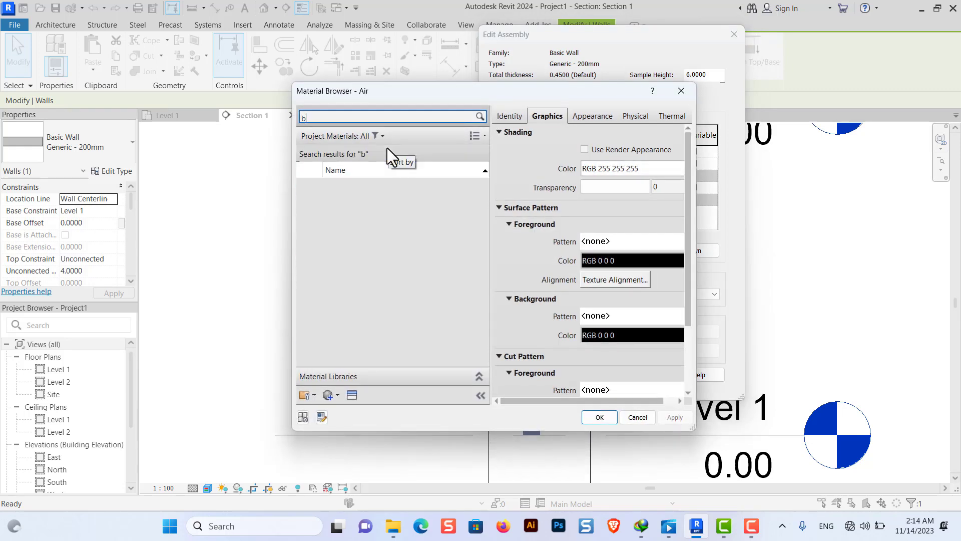
{"action": "type", "text": "ri"}
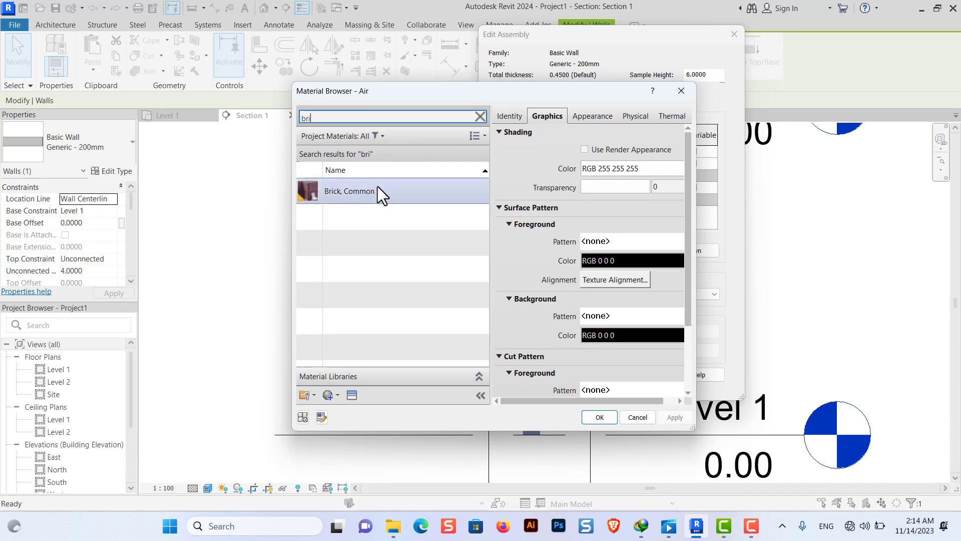
{"action": "left_click", "coordinate": [378, 192]}
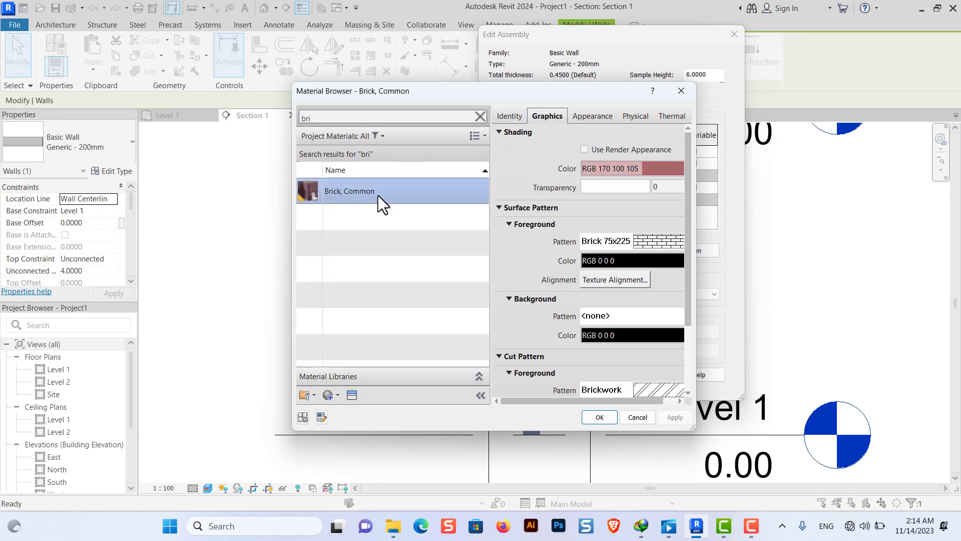
{"action": "left_click", "coordinate": [600, 417]}
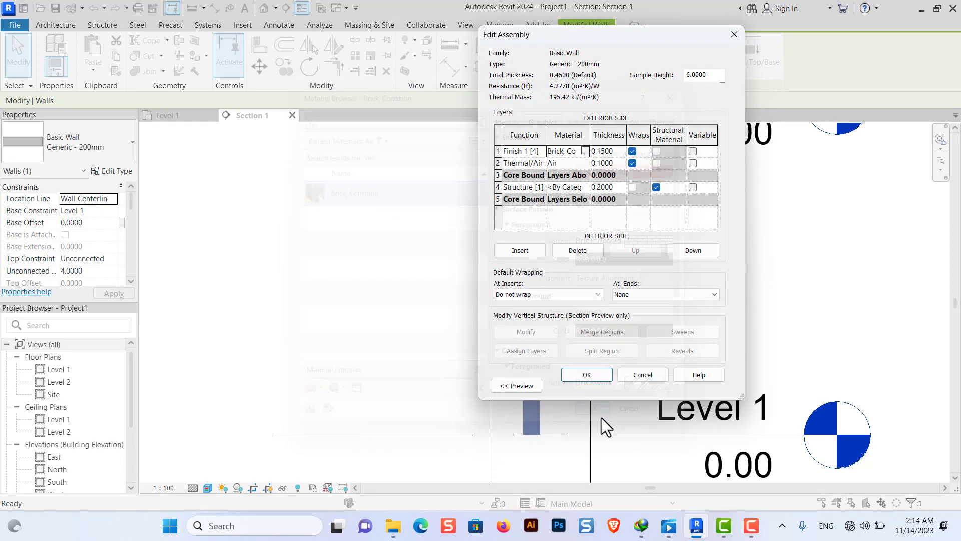
Step: Give the Structure layer Brick, Common, apply the type, and deselect the wall
{"action": "left_click", "coordinate": [585, 188]}
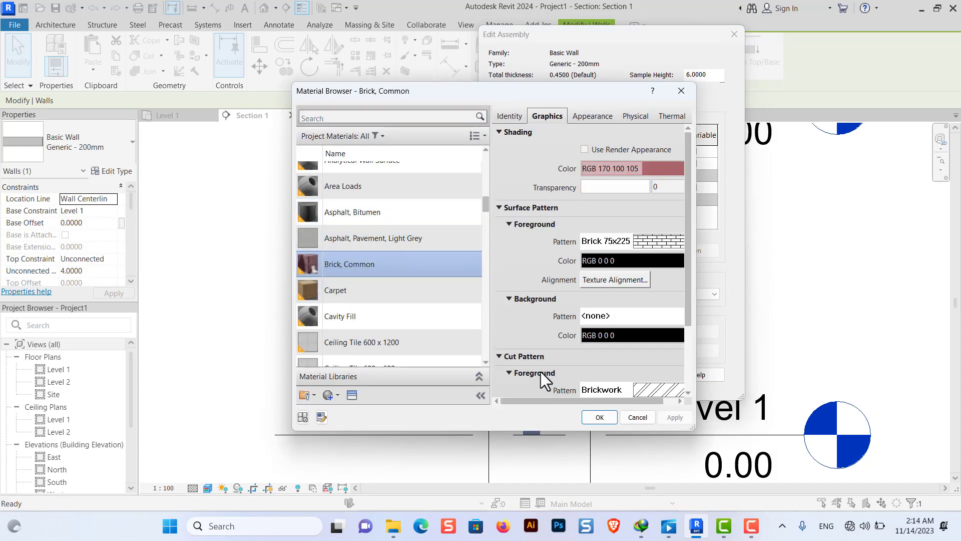
{"action": "left_click", "coordinate": [598, 418]}
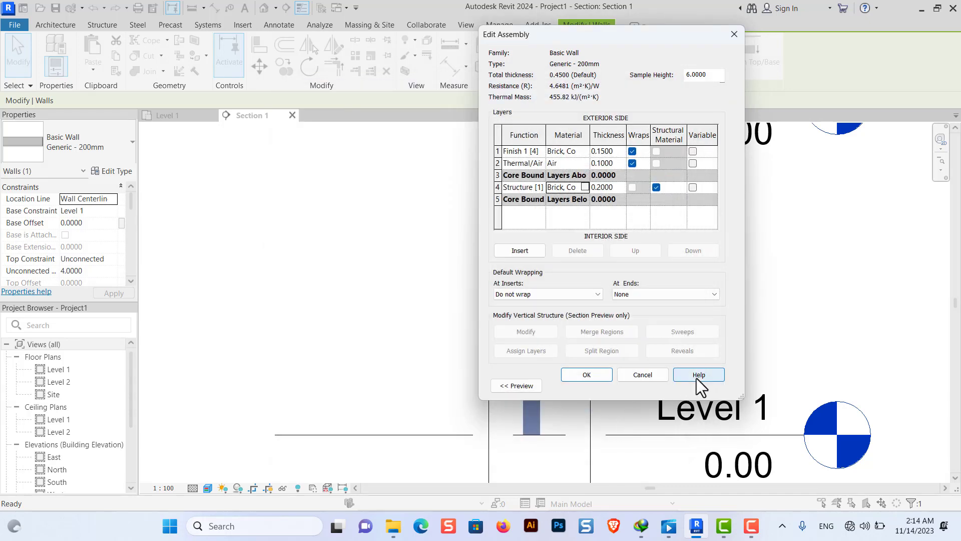
{"action": "left_click", "coordinate": [608, 376]}
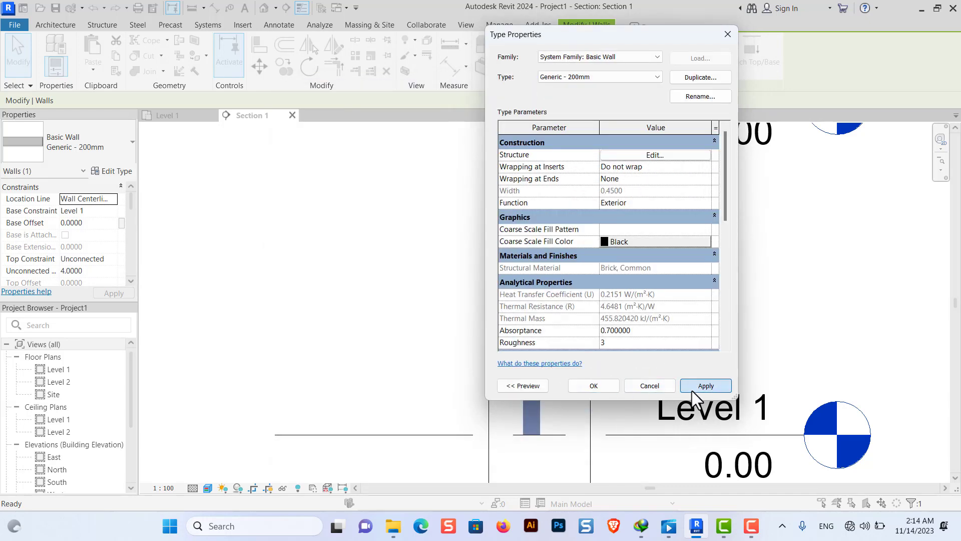
{"action": "left_click", "coordinate": [692, 391]}
{"action": "left_click", "coordinate": [591, 389]}
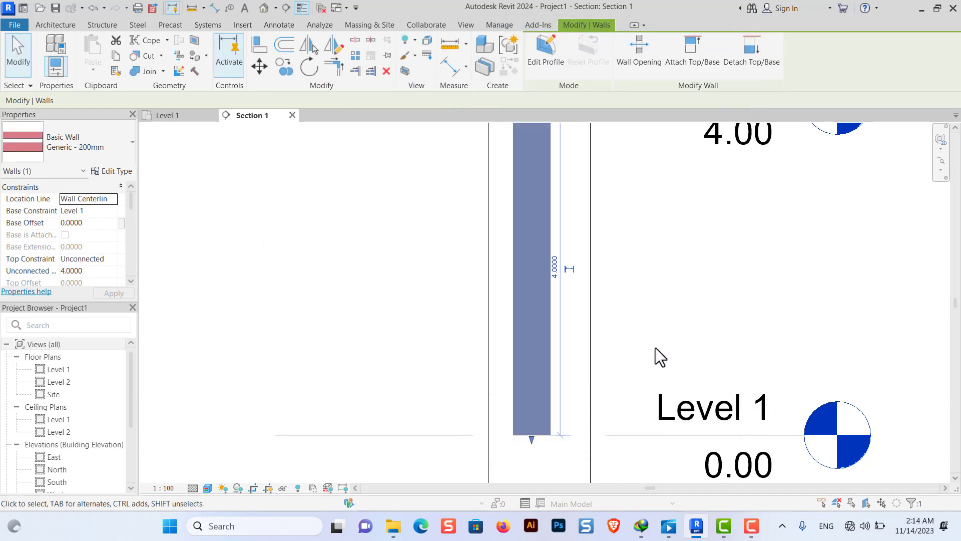
{"action": "key", "text": "Escape"}
{"action": "scroll", "coordinate": [597, 336], "scroll_direction": "down", "scroll_amount": 2}
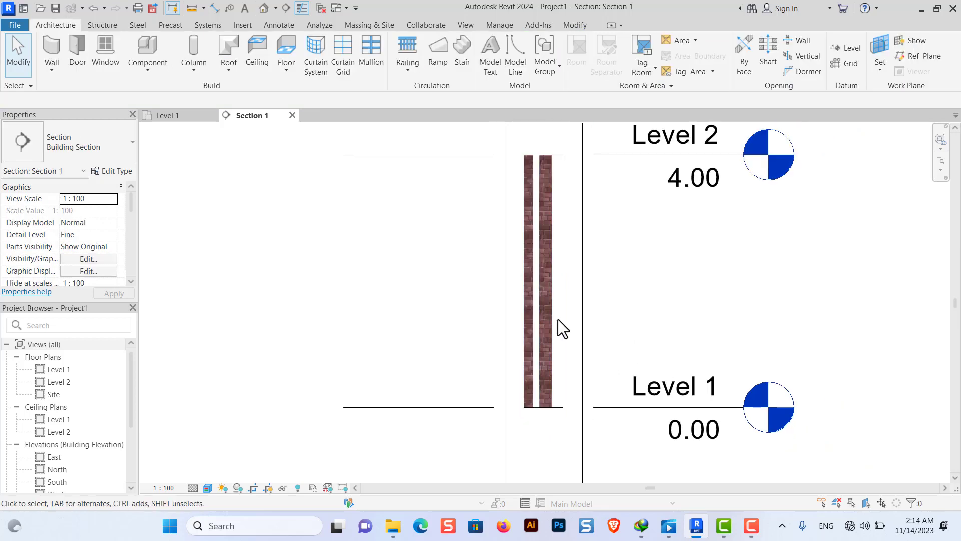
{"action": "scroll", "coordinate": [557, 323], "scroll_direction": "down", "scroll_amount": 1}
{"action": "scroll", "coordinate": [591, 356], "scroll_direction": "up", "scroll_amount": 1}
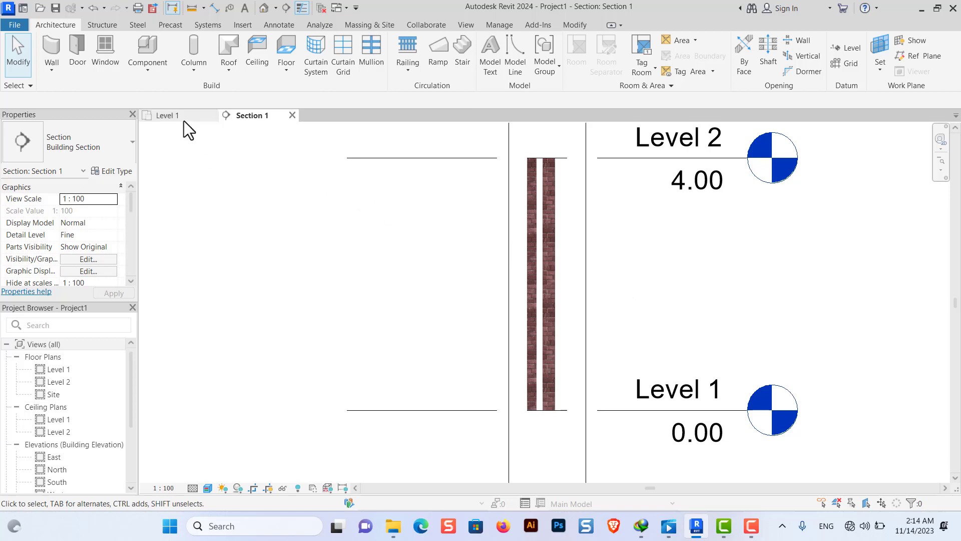
Step: Create a new family from the English Metric Detail Item.rft template
{"action": "left_click", "coordinate": [17, 24]}
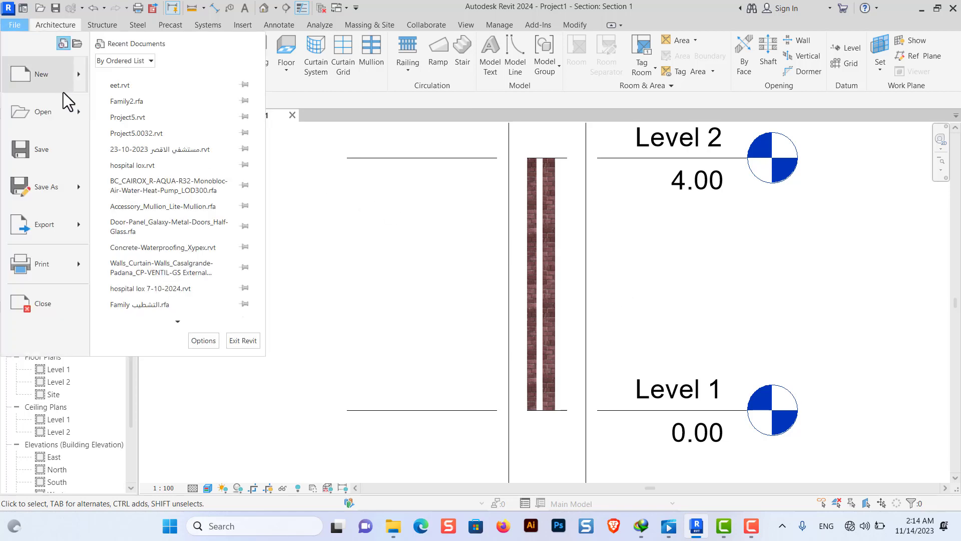
{"action": "mouse_move", "coordinate": [44, 74]}
{"action": "left_click", "coordinate": [142, 114]}
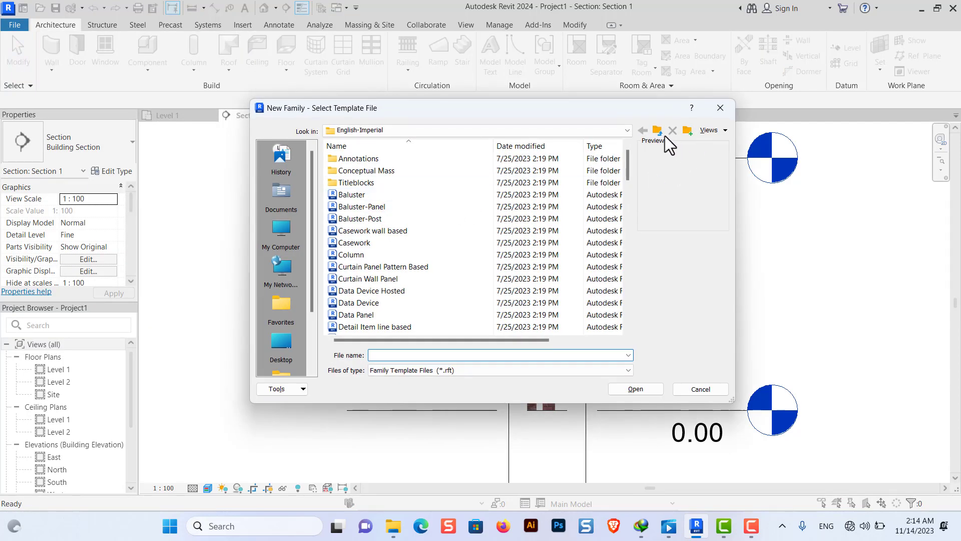
{"action": "left_click", "coordinate": [658, 131]}
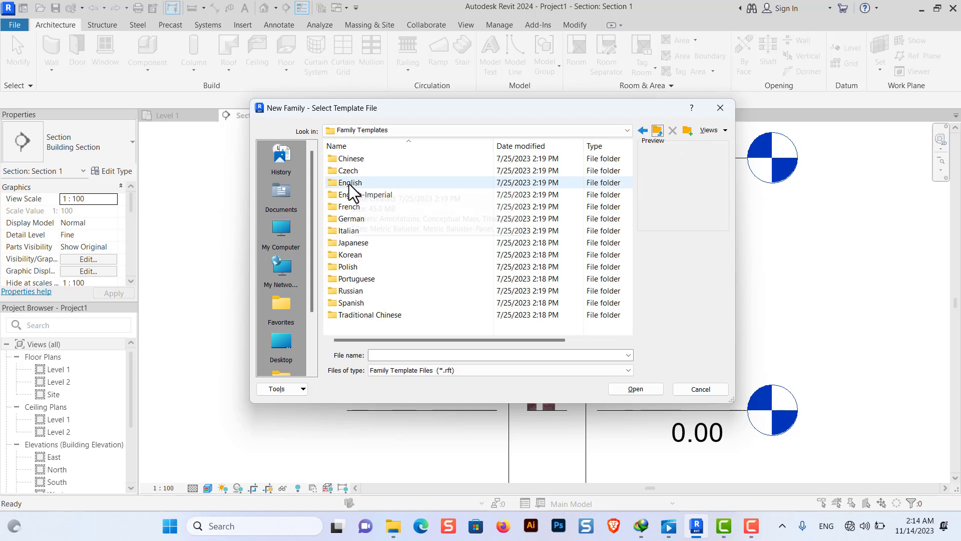
{"action": "double_click", "coordinate": [350, 183]}
{"action": "scroll", "coordinate": [451, 241], "scroll_direction": "down", "scroll_amount": 1}
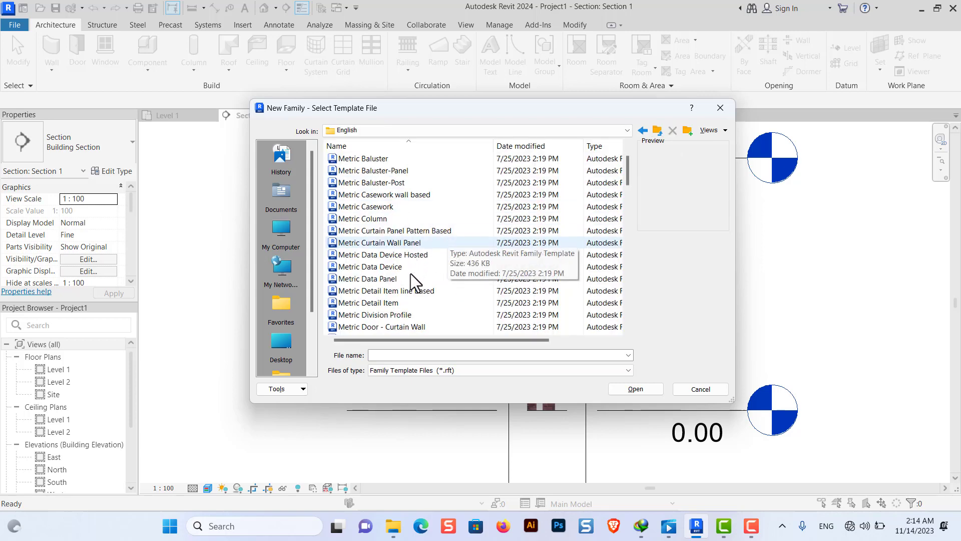
{"action": "scroll", "coordinate": [415, 280], "scroll_direction": "down", "scroll_amount": 1}
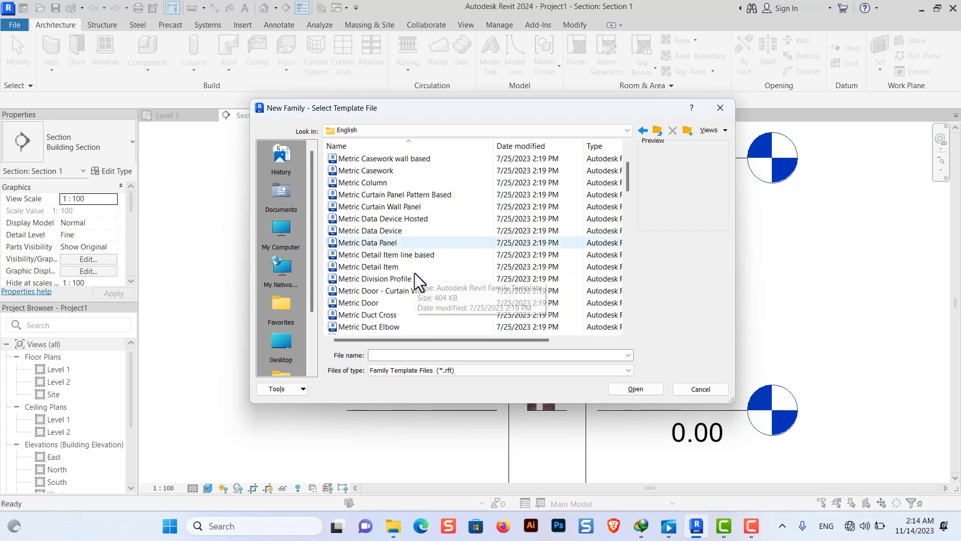
{"action": "left_click", "coordinate": [349, 268]}
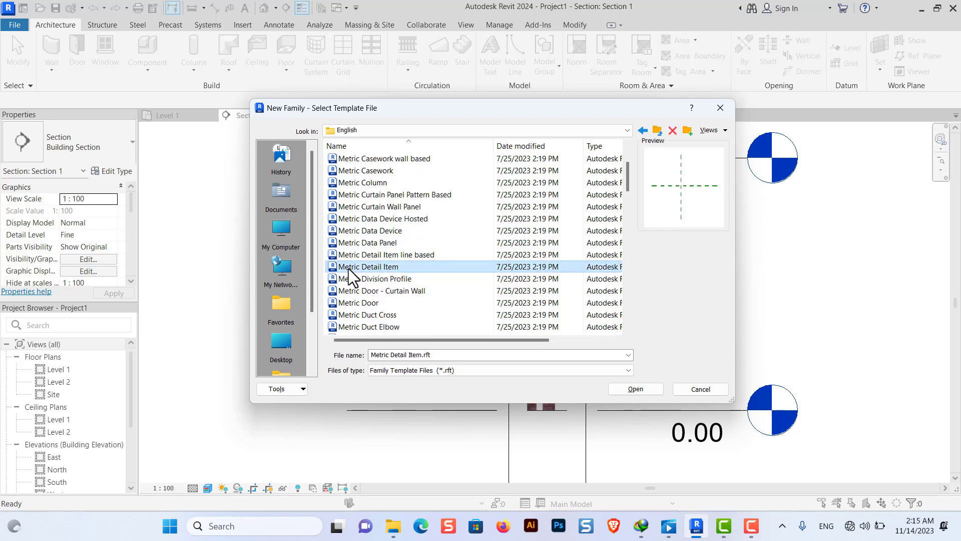
{"action": "left_click", "coordinate": [633, 390]}
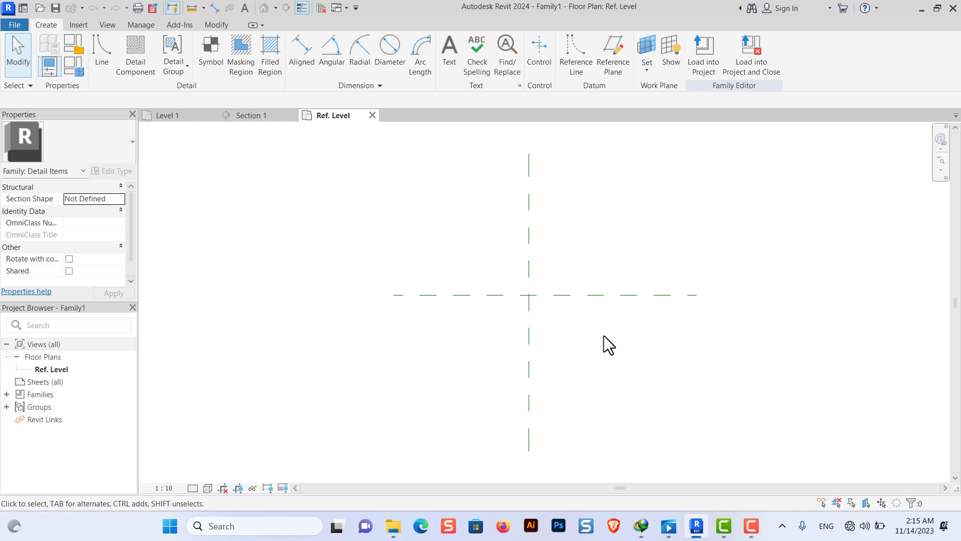
Step: Set the family's length units to Meters rounded to 2 decimal places using UN
{"action": "key", "text": "u"}
{"action": "key", "text": "n"}
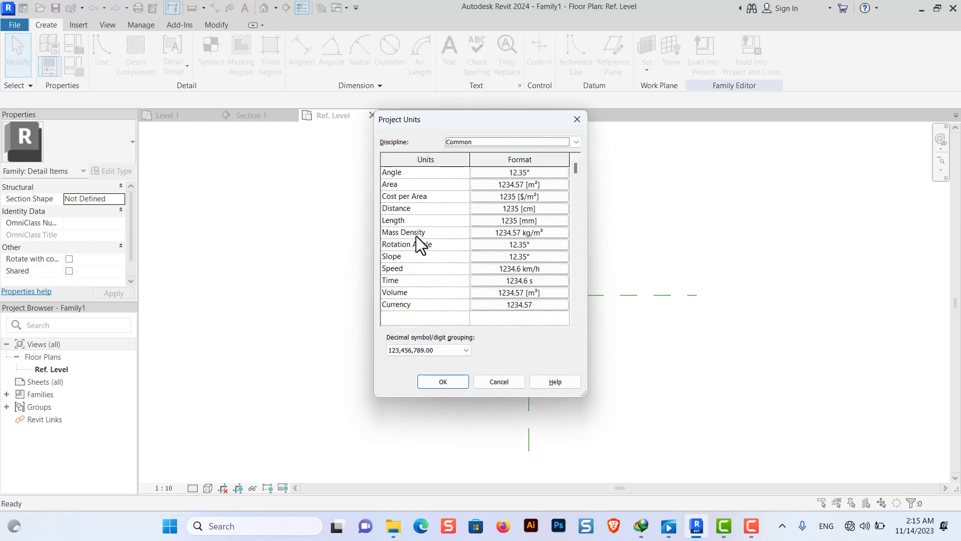
{"action": "left_click", "coordinate": [500, 221]}
{"action": "left_click", "coordinate": [503, 192]}
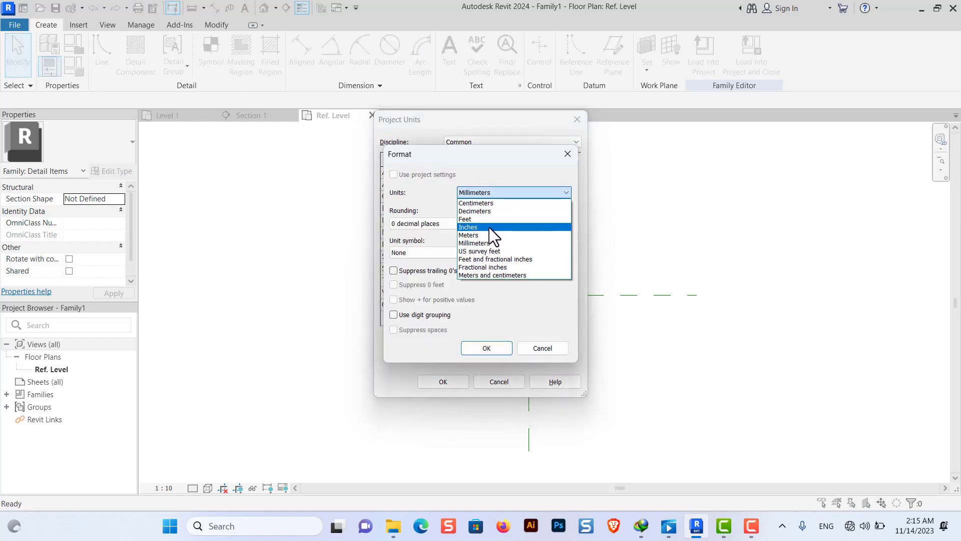
{"action": "left_click", "coordinate": [475, 235]}
{"action": "left_click", "coordinate": [435, 223]}
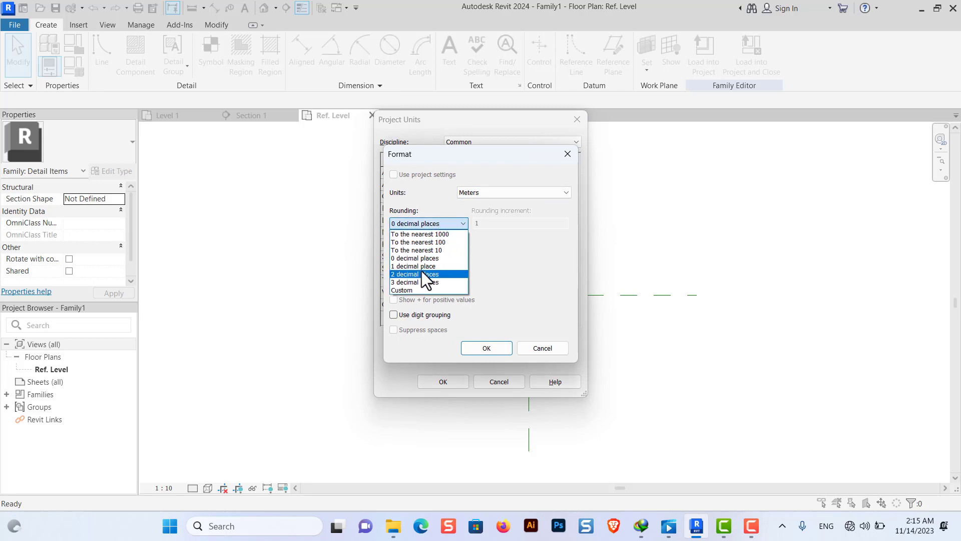
{"action": "left_click", "coordinate": [423, 274]}
{"action": "left_click", "coordinate": [481, 347]}
{"action": "key", "text": "Return"}
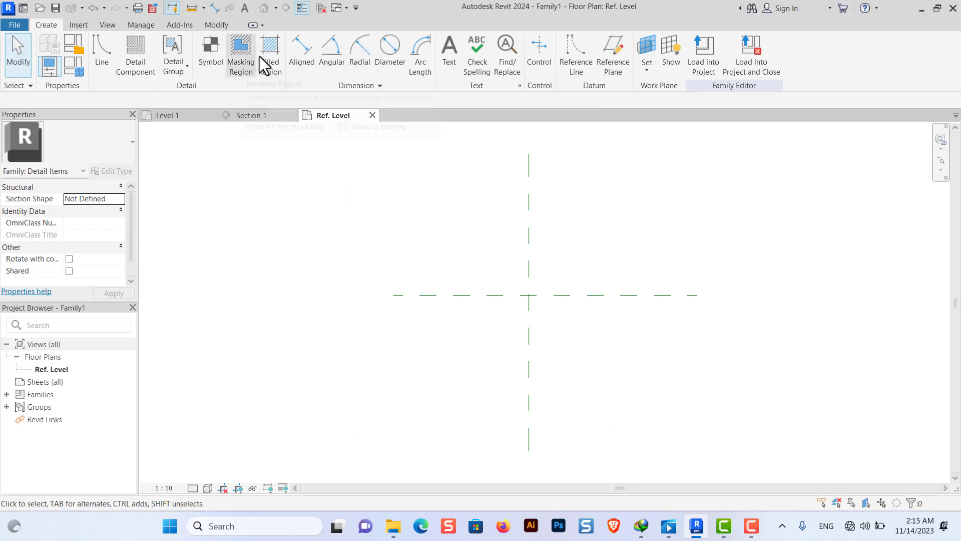
Step: Sketch a rectangular filled-region boundary from the reference-plane intersection
{"action": "left_click", "coordinate": [272, 54]}
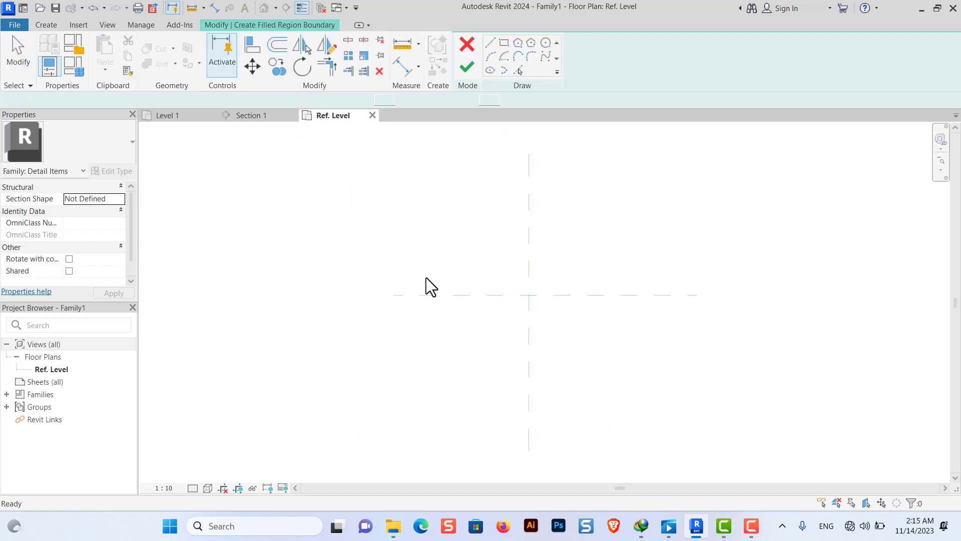
{"action": "left_click", "coordinate": [505, 44]}
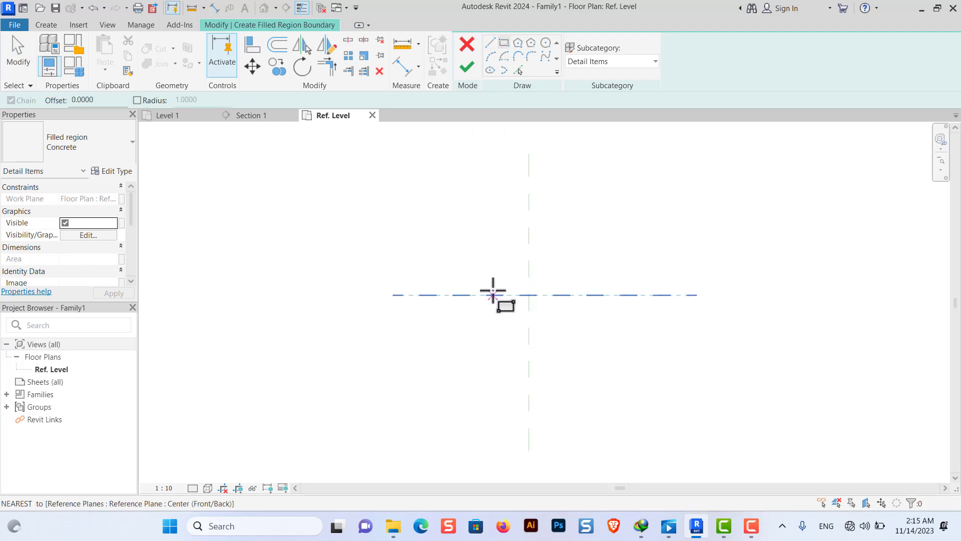
{"action": "scroll", "coordinate": [493, 293], "scroll_direction": "up", "scroll_amount": 1}
{"action": "left_click", "coordinate": [540, 296]}
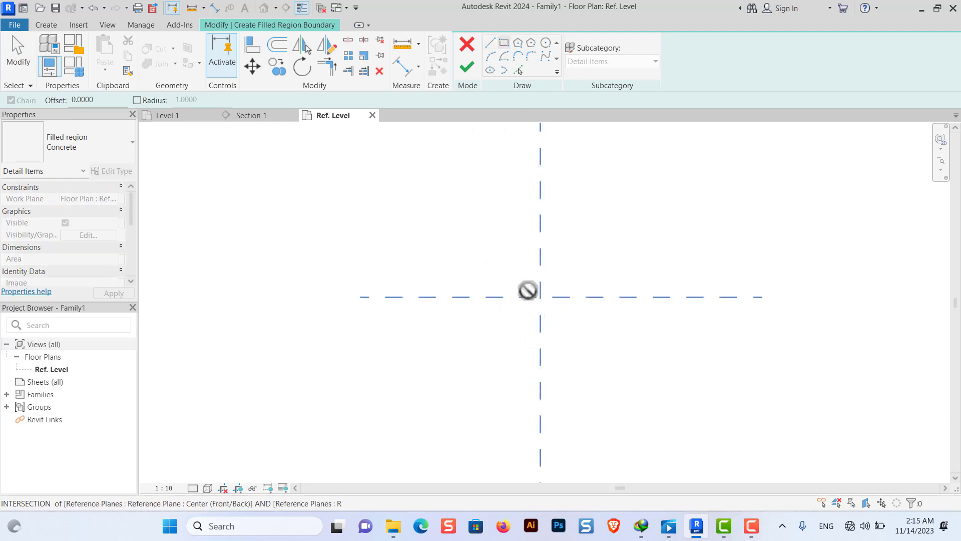
{"action": "left_click", "coordinate": [465, 273]}
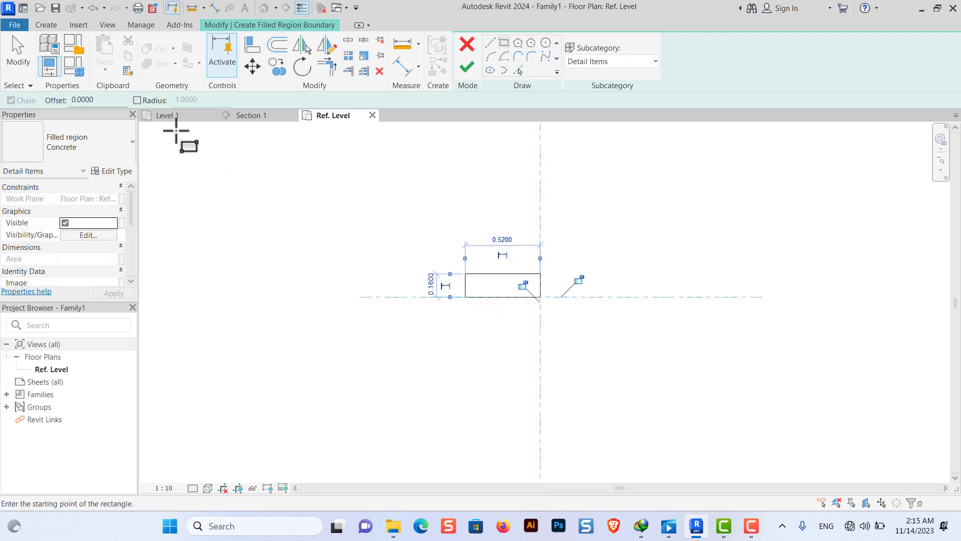
{"action": "left_click", "coordinate": [6, 43]}
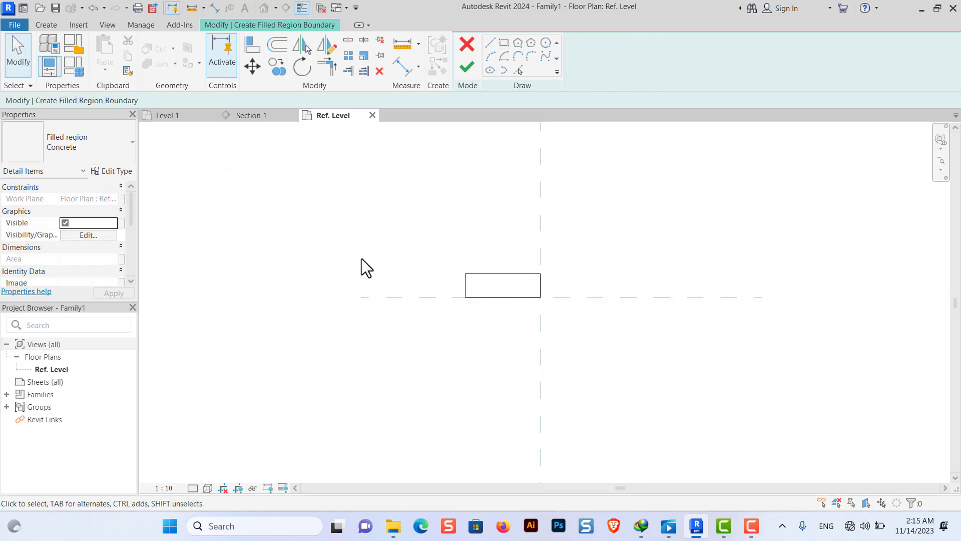
{"action": "scroll", "coordinate": [440, 284], "scroll_direction": "up", "scroll_amount": 2}
{"action": "scroll", "coordinate": [448, 281], "scroll_direction": "up", "scroll_amount": 1}
Step: Resize the rectangle to 0.40 wide and 0.10 high via its temporary dimensions
{"action": "left_click", "coordinate": [485, 288]}
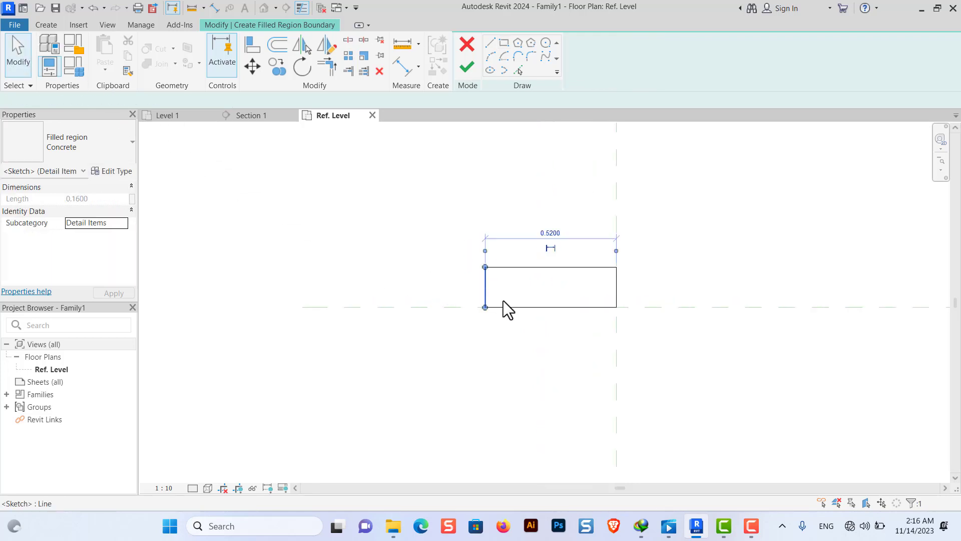
{"action": "left_click", "coordinate": [551, 234]}
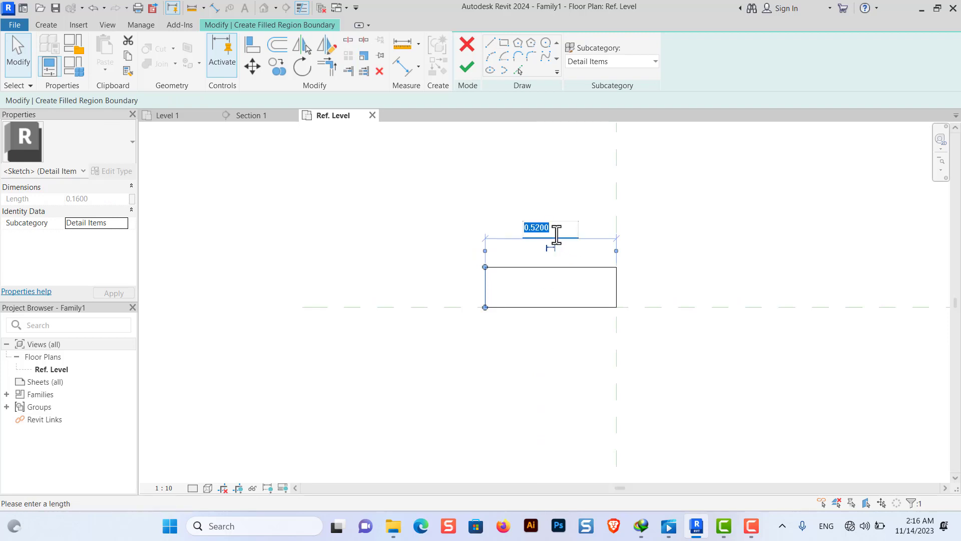
{"action": "type", "text": "0.4000"}
{"action": "key", "text": "Return"}
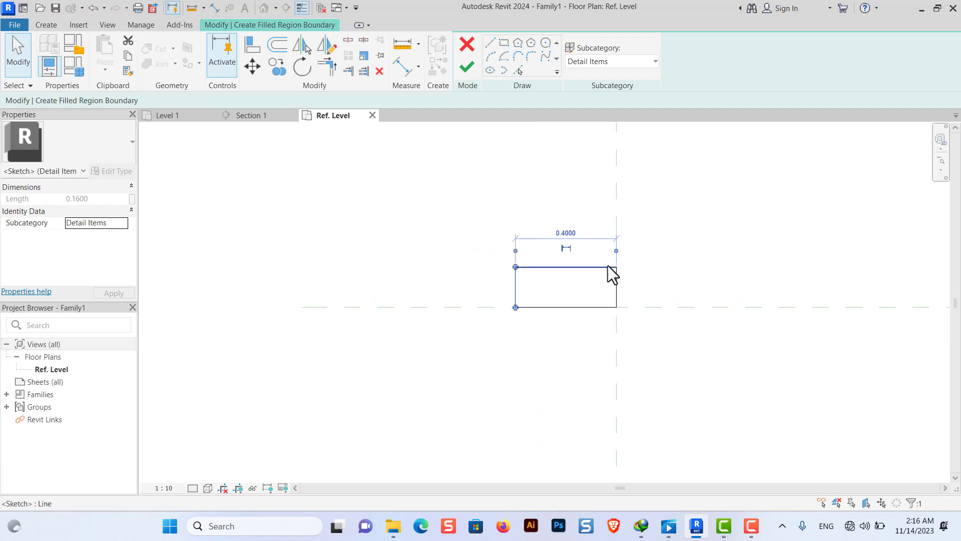
{"action": "left_click", "coordinate": [590, 312]}
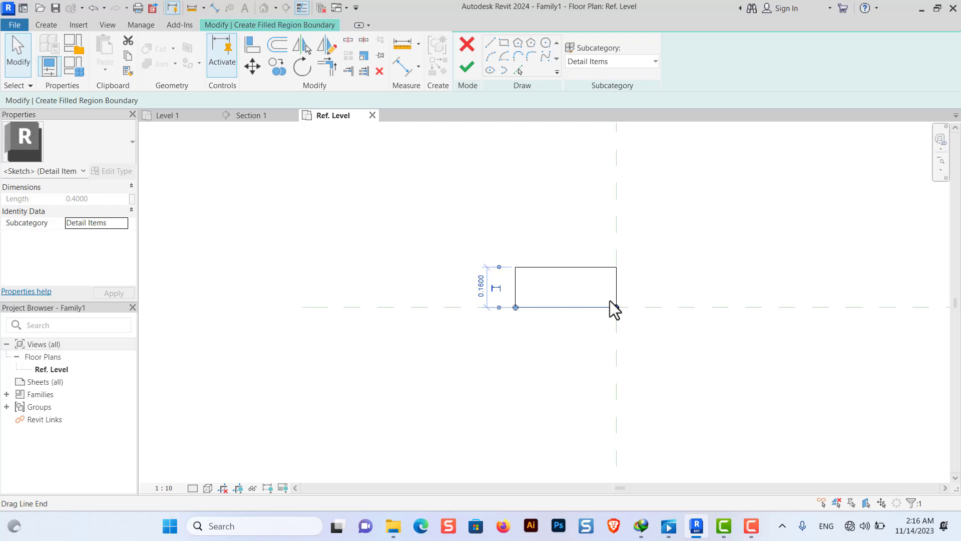
{"action": "left_click", "coordinate": [478, 285]}
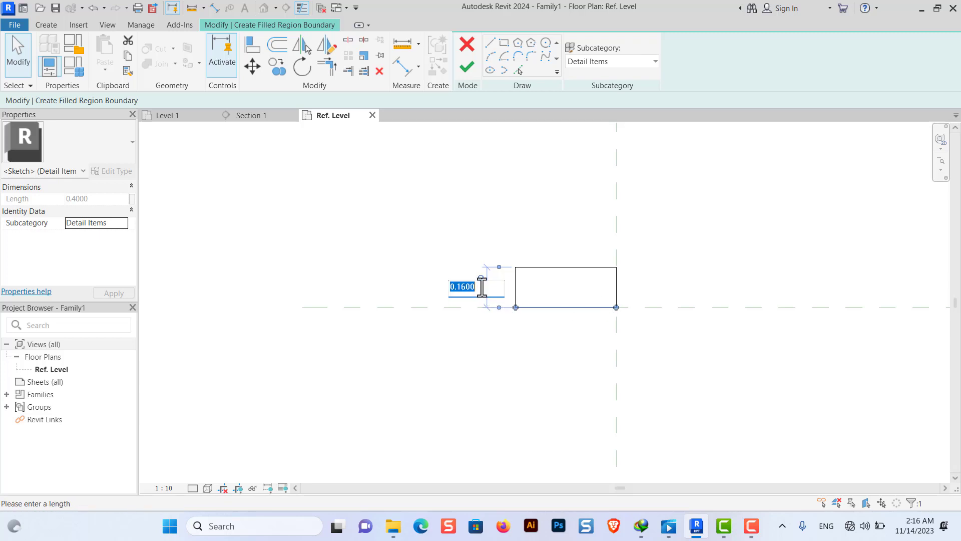
{"action": "key", "text": "Return"}
{"action": "left_click", "coordinate": [649, 294]}
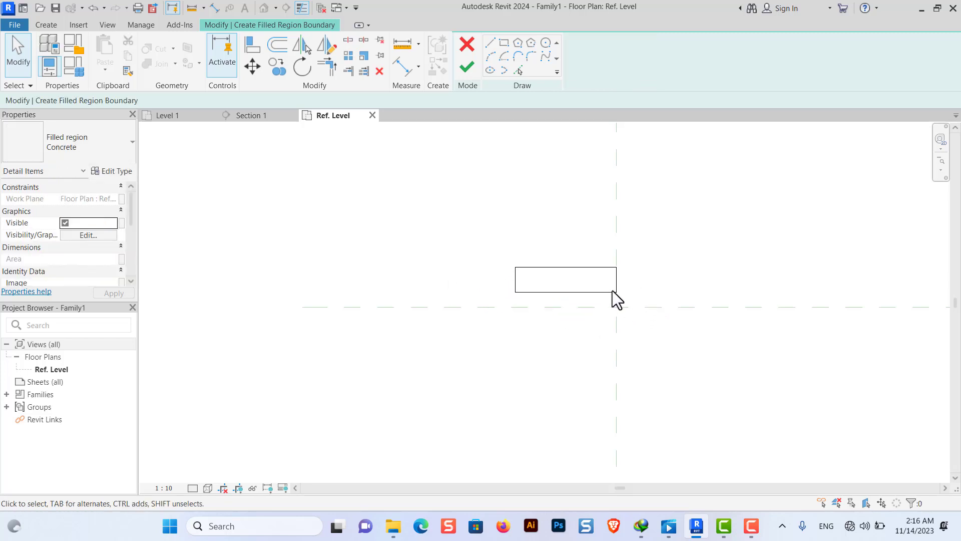
Step: Move the rectangle so its right-edge midpoint sits on the horizontal reference plane
{"action": "left_click_drag", "start_coordinate": [459, 241], "coordinate": [627, 300]}
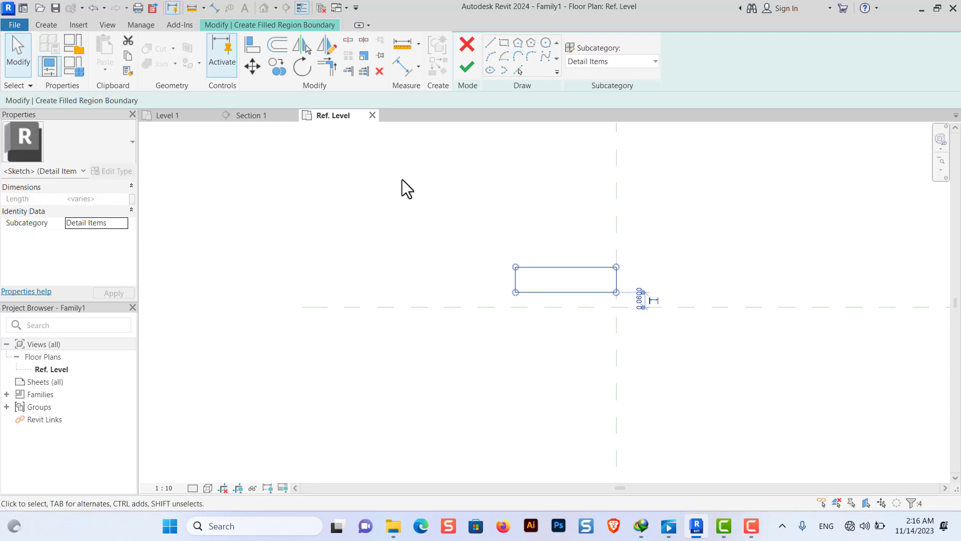
{"action": "left_click", "coordinate": [253, 66]}
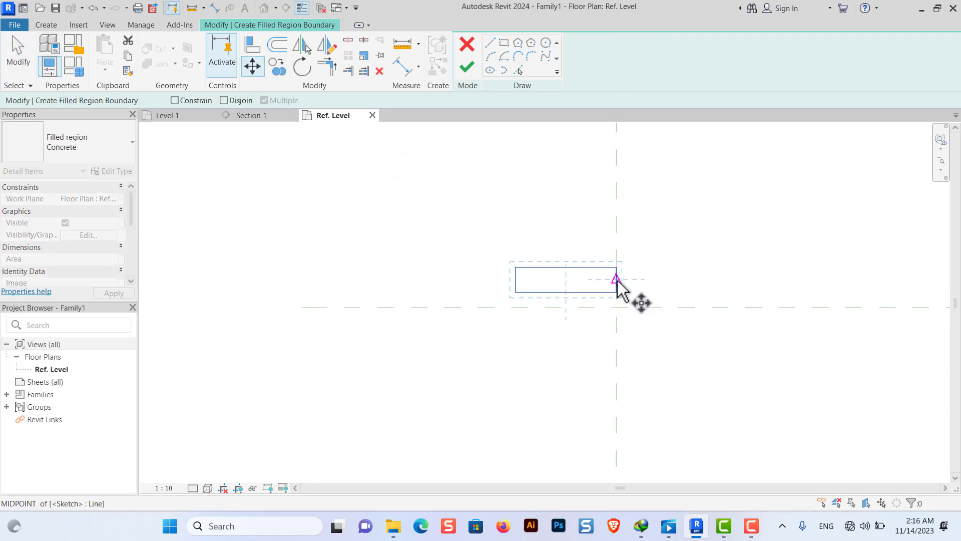
{"action": "left_click", "coordinate": [616, 279]}
{"action": "left_click", "coordinate": [616, 307]}
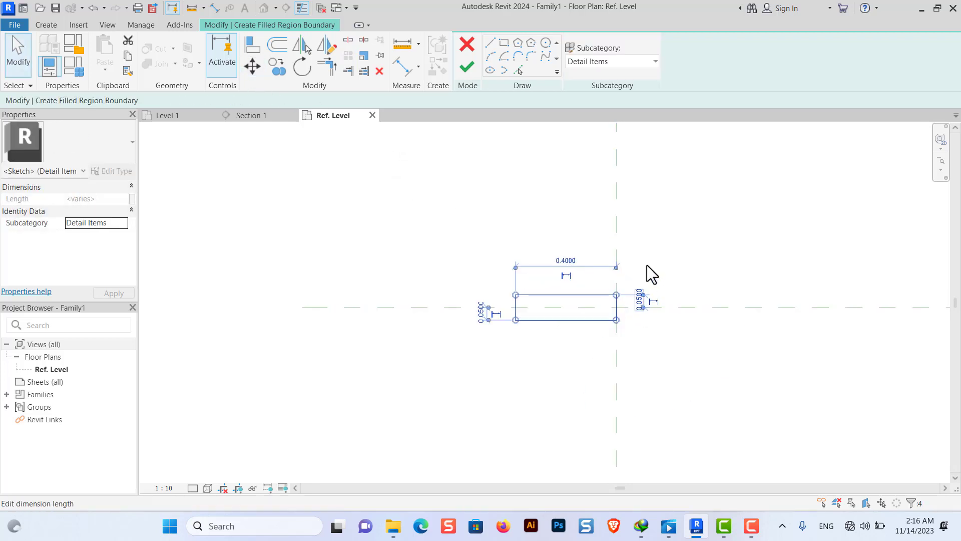
{"action": "left_click", "coordinate": [670, 238]}
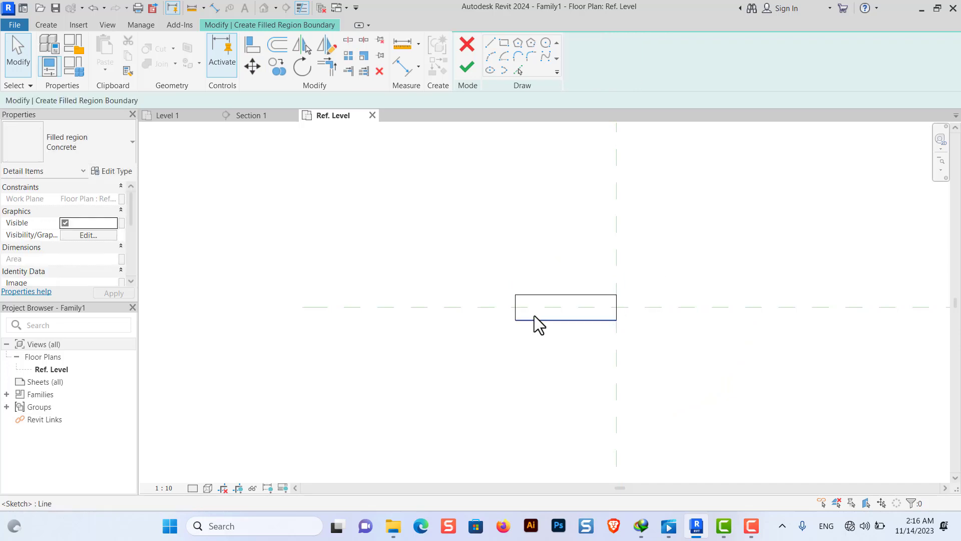
Step: Give the Concrete filled region type a <Solid fill> foreground pattern and finish the black rectangle
{"action": "left_click", "coordinate": [104, 170]}
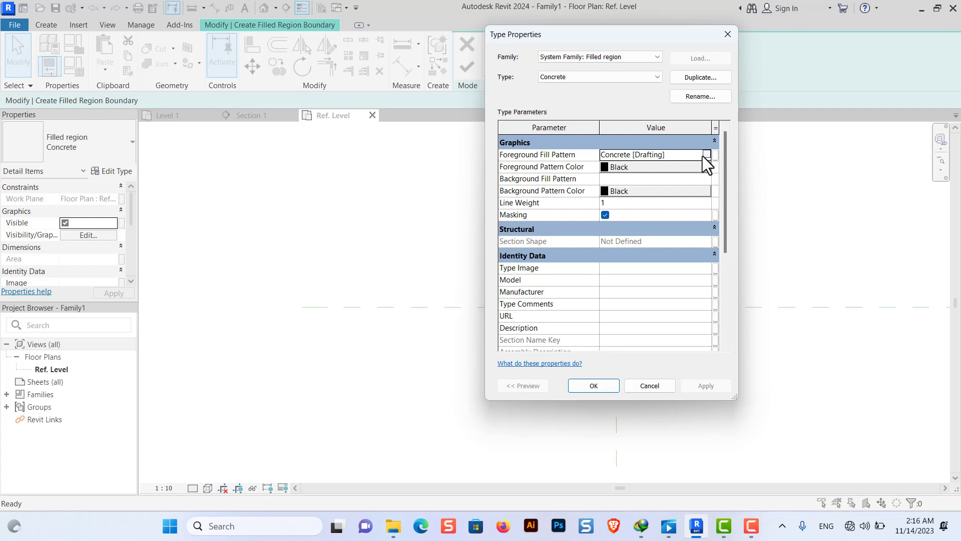
{"action": "left_click", "coordinate": [706, 155]}
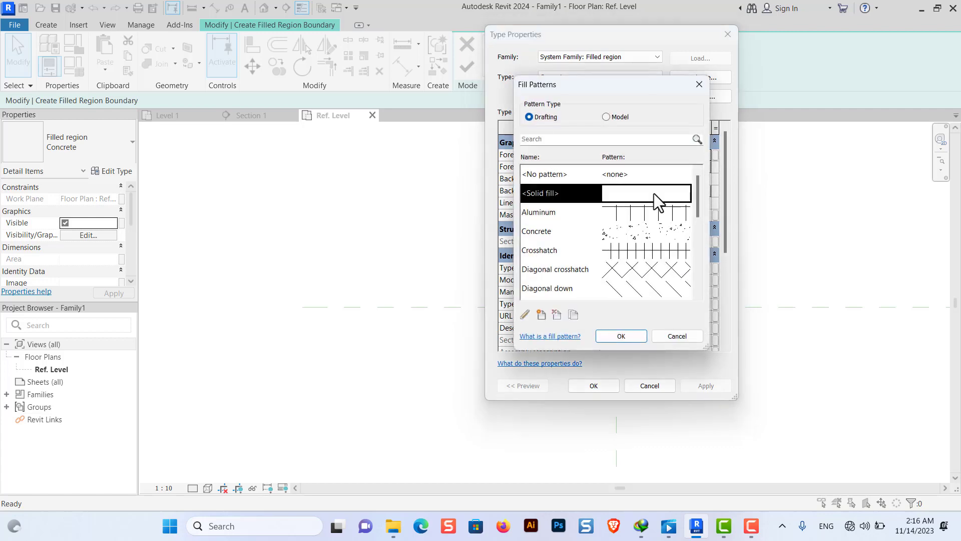
{"action": "left_click", "coordinate": [615, 339]}
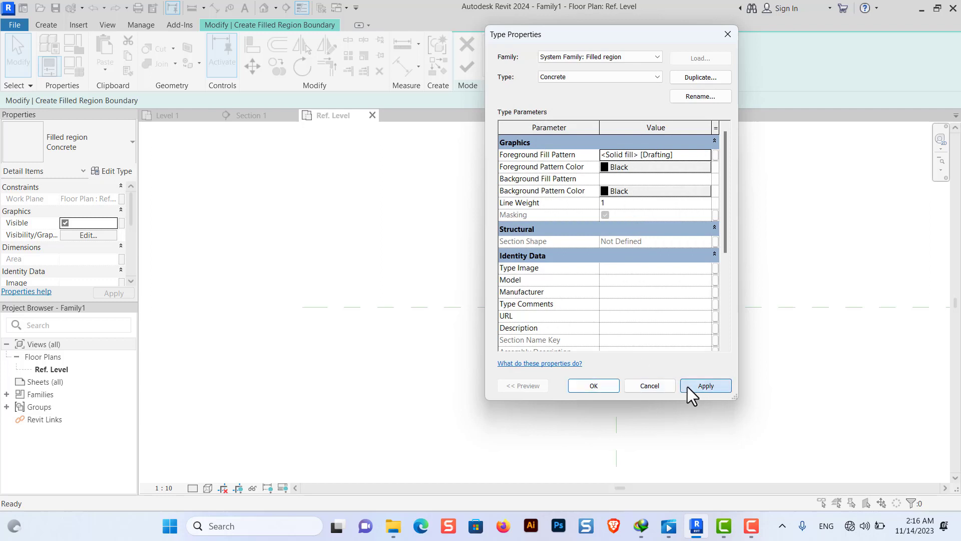
{"action": "left_click", "coordinate": [594, 389]}
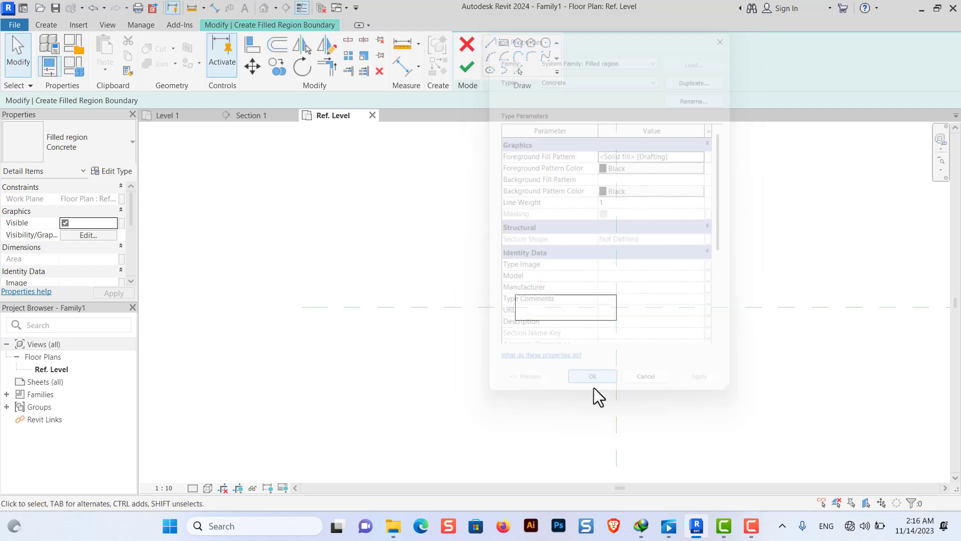
{"action": "left_click", "coordinate": [466, 71]}
{"action": "left_click", "coordinate": [707, 260]}
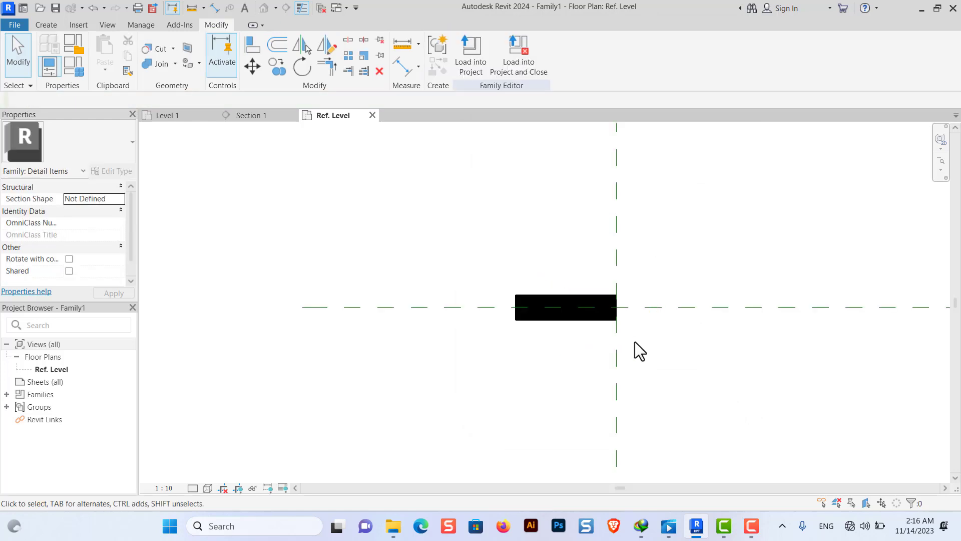
Step: Mirror a copy of the black filled region across the vertical reference plane
{"action": "scroll", "coordinate": [543, 306], "scroll_direction": "up", "scroll_amount": 1}
{"action": "scroll", "coordinate": [543, 305], "scroll_direction": "up", "scroll_amount": 1}
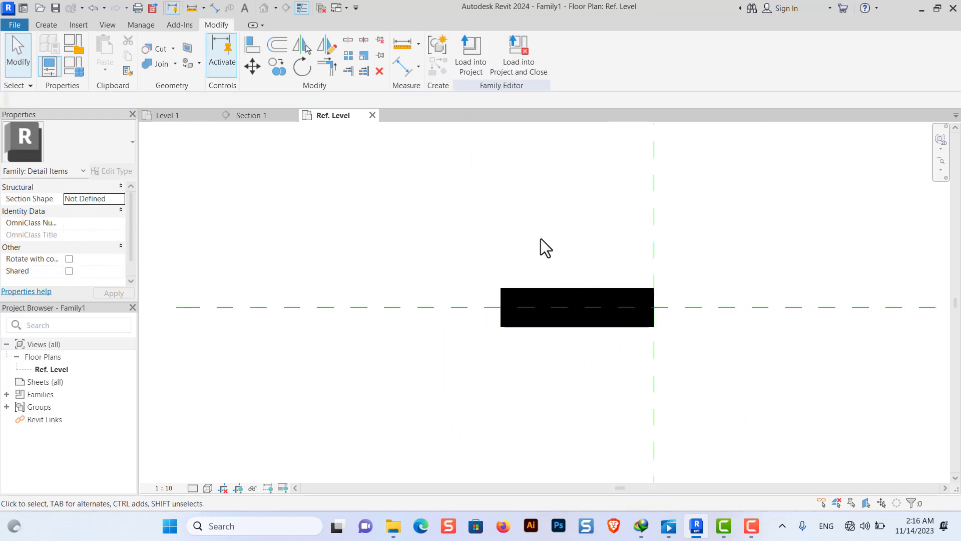
{"action": "left_click_drag", "start_coordinate": [479, 266], "coordinate": [689, 355]}
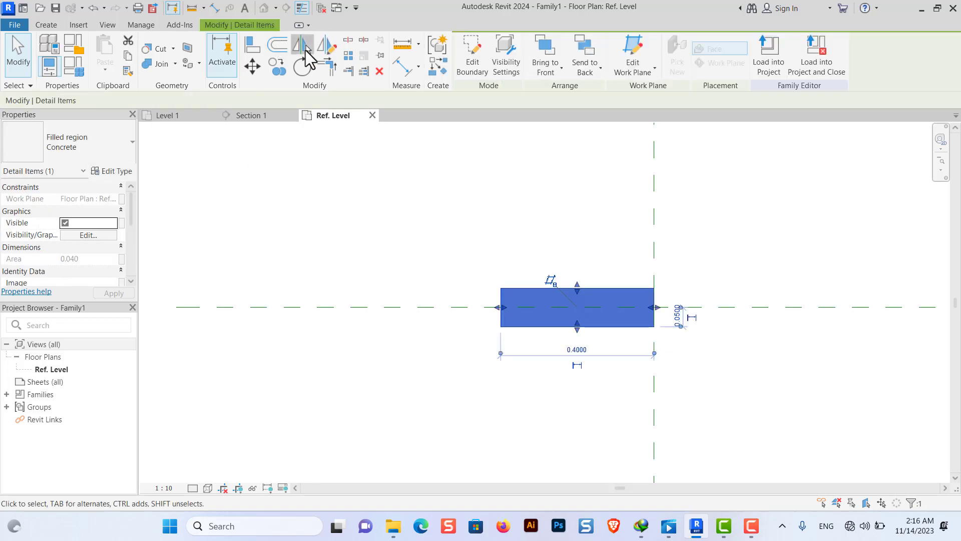
{"action": "left_click", "coordinate": [306, 50]}
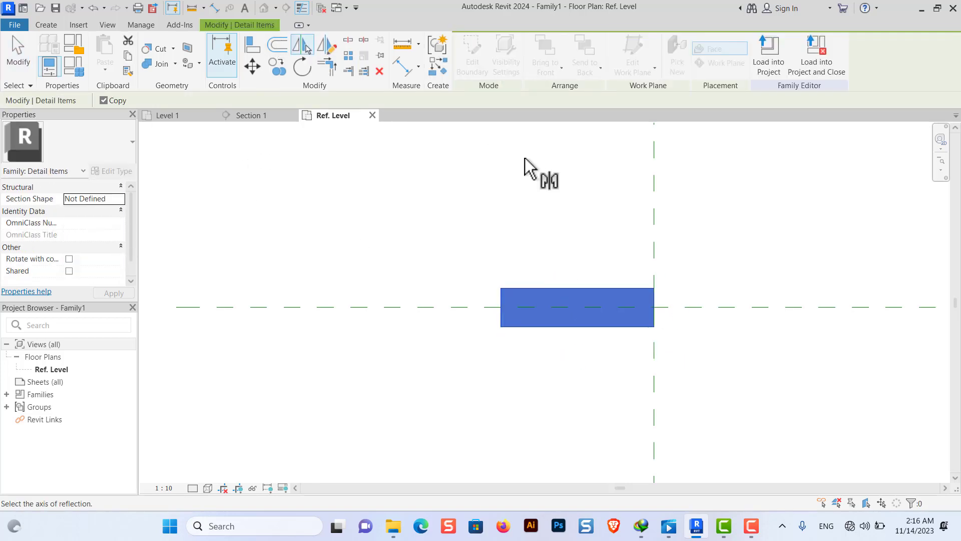
{"action": "left_click", "coordinate": [657, 222]}
{"action": "key", "text": "Escape"}
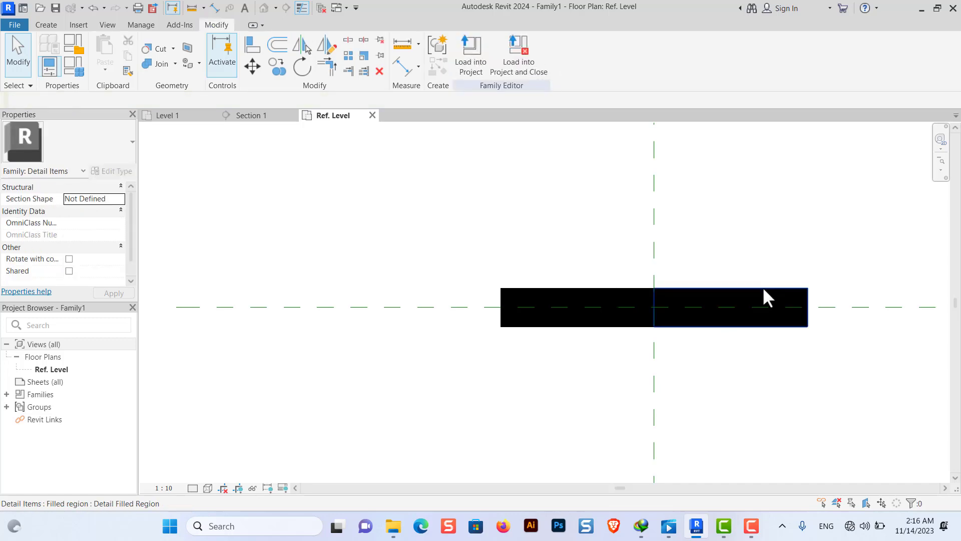
{"action": "left_click", "coordinate": [763, 289]}
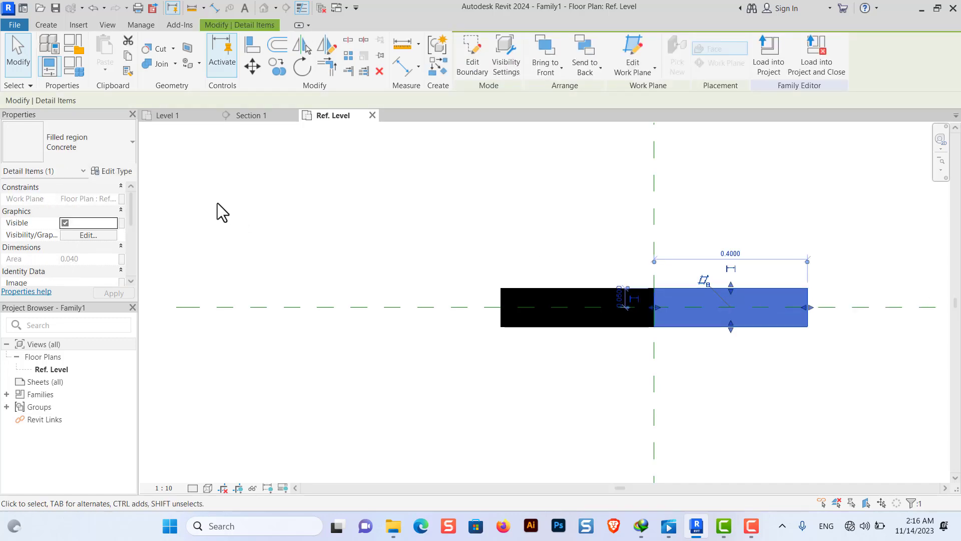
Step: Duplicate the mirrored region's type as Concrete 2
{"action": "left_click", "coordinate": [112, 171]}
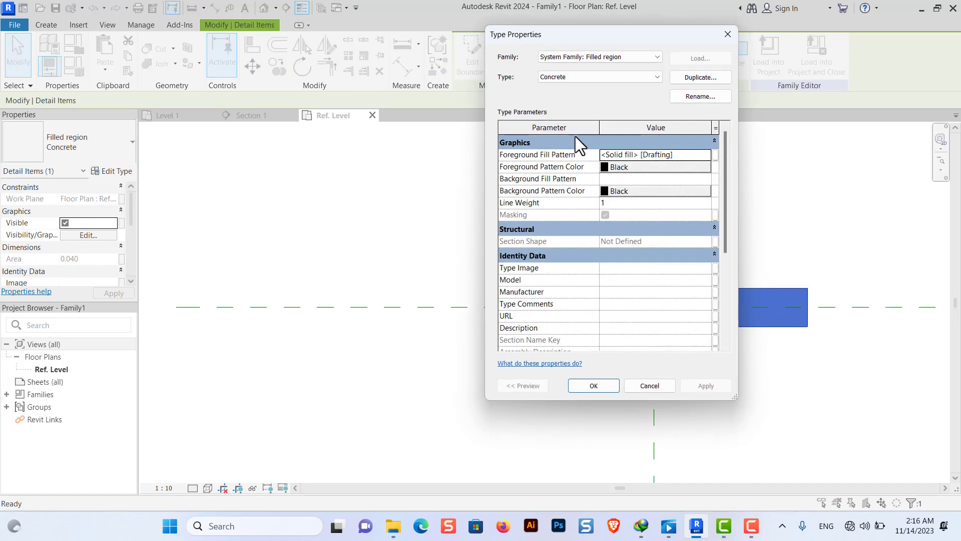
{"action": "left_click", "coordinate": [700, 77]}
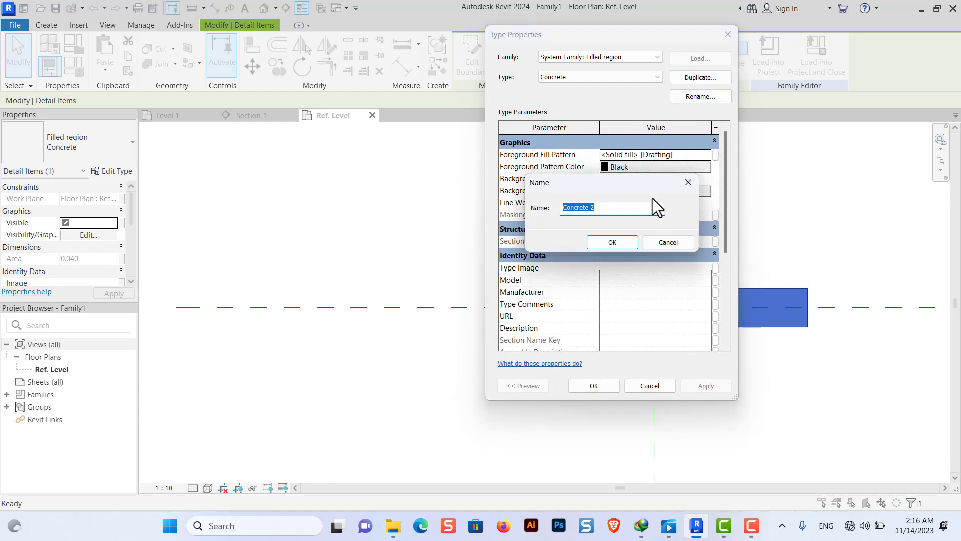
{"action": "left_click", "coordinate": [612, 247]}
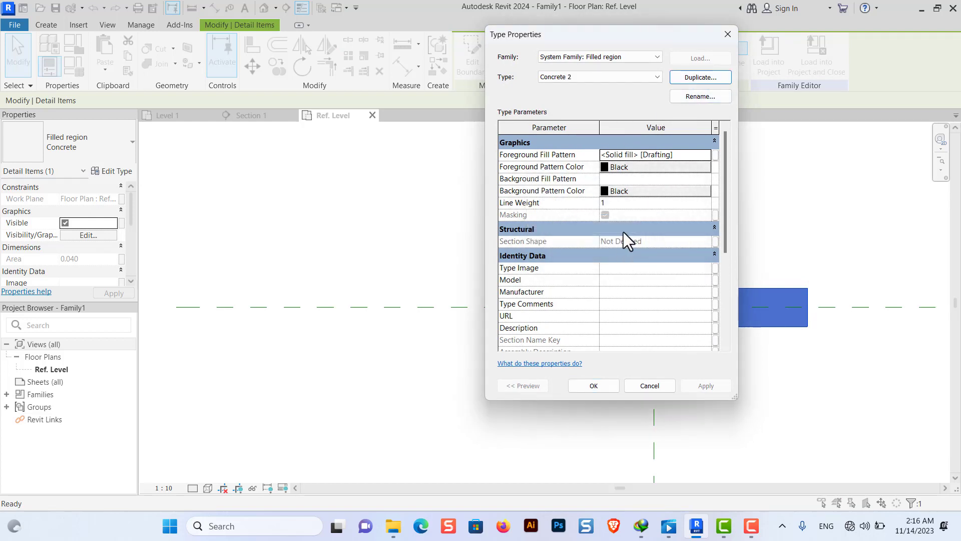
Step: Set Concrete 2's foreground and background pattern colours to White
{"action": "left_click", "coordinate": [696, 168]}
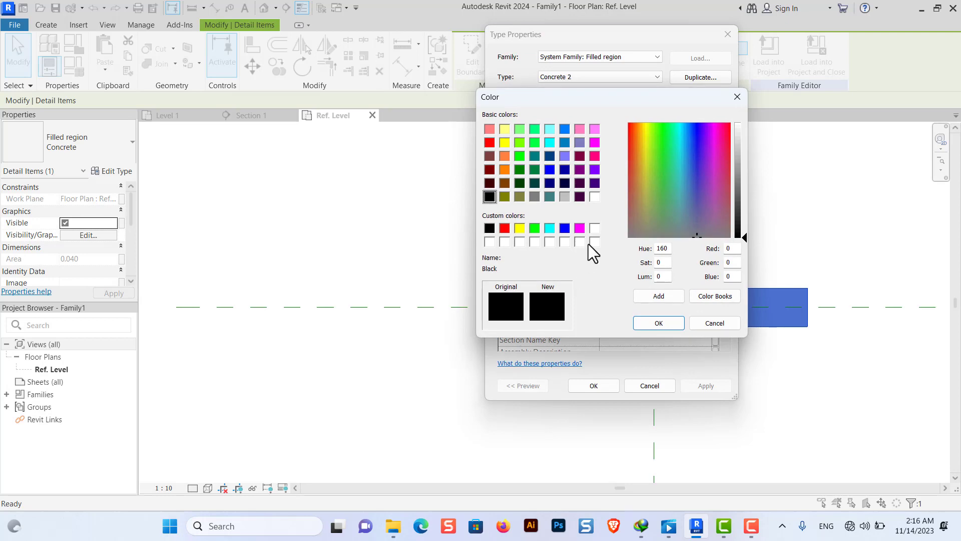
{"action": "left_click", "coordinate": [596, 230]}
{"action": "left_click", "coordinate": [666, 322]}
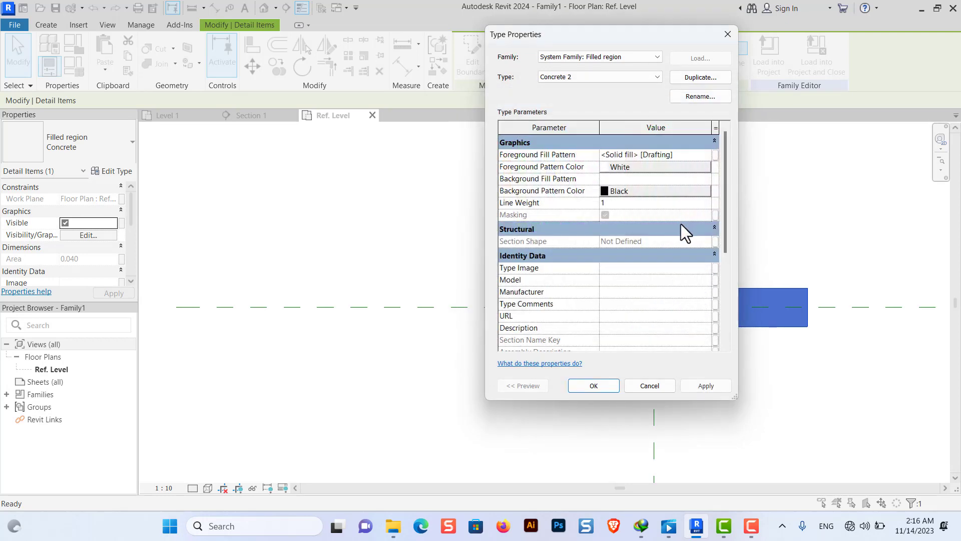
{"action": "left_click", "coordinate": [664, 190]}
{"action": "left_click", "coordinate": [596, 231]}
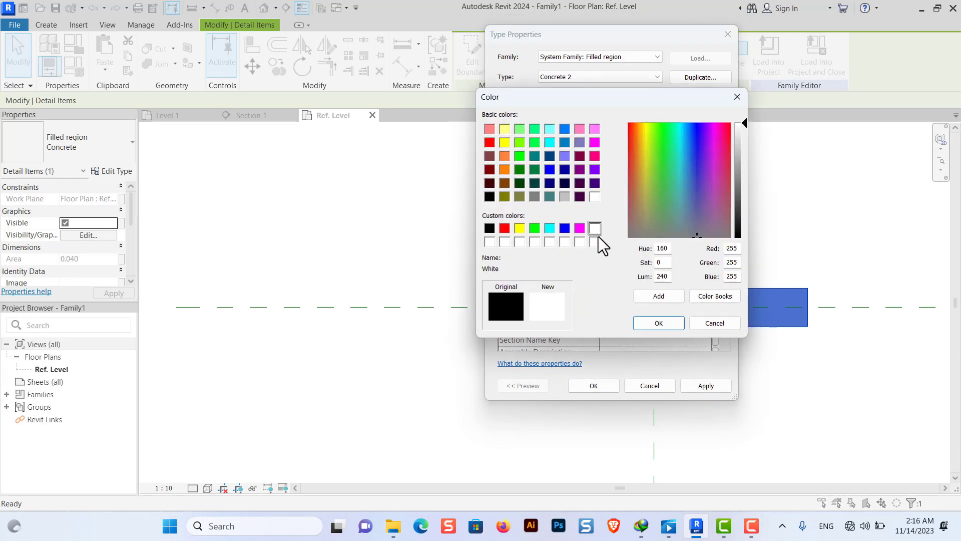
{"action": "left_click", "coordinate": [659, 323]}
{"action": "left_click", "coordinate": [706, 384]}
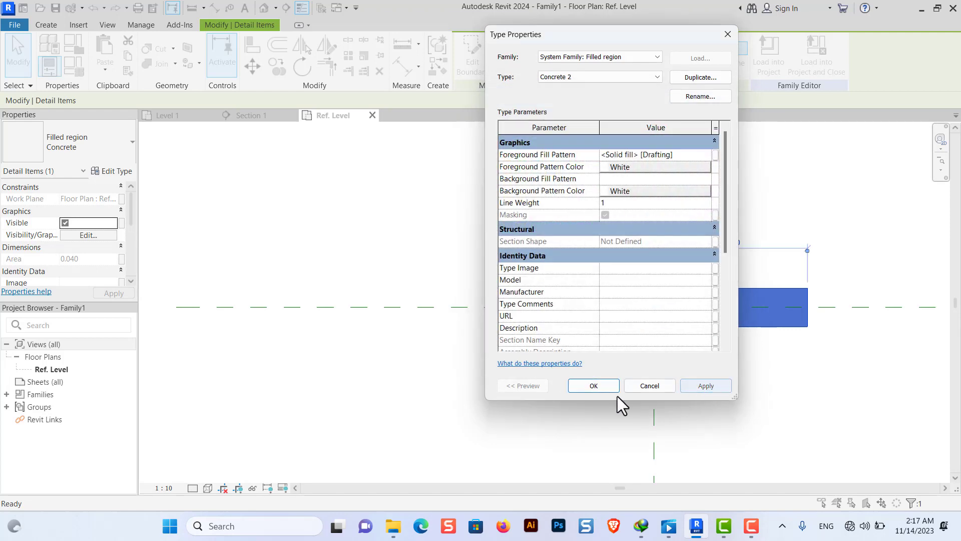
{"action": "left_click", "coordinate": [605, 389]}
{"action": "left_click", "coordinate": [734, 399]}
{"action": "scroll", "coordinate": [489, 300], "scroll_direction": "down", "scroll_amount": 1}
{"action": "scroll", "coordinate": [489, 300], "scroll_direction": "down", "scroll_amount": 2}
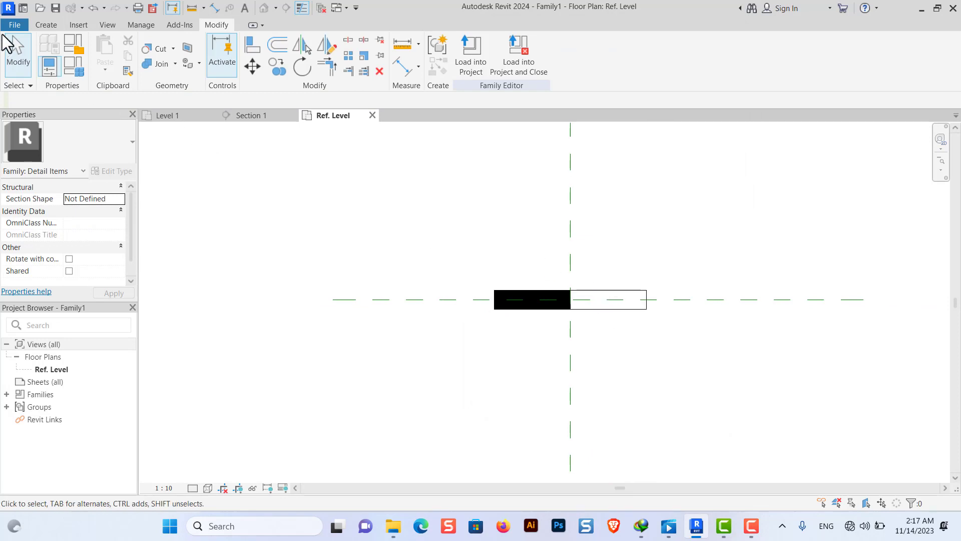
Step: Save the detail family as 1.rfa
{"action": "left_click", "coordinate": [19, 24]}
{"action": "mouse_move", "coordinate": [41, 188]}
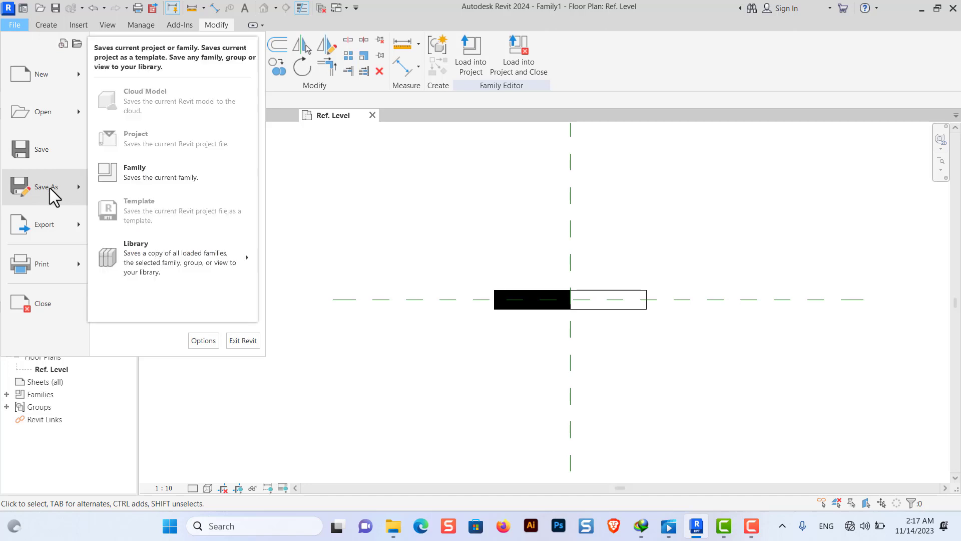
{"action": "left_click", "coordinate": [101, 178]}
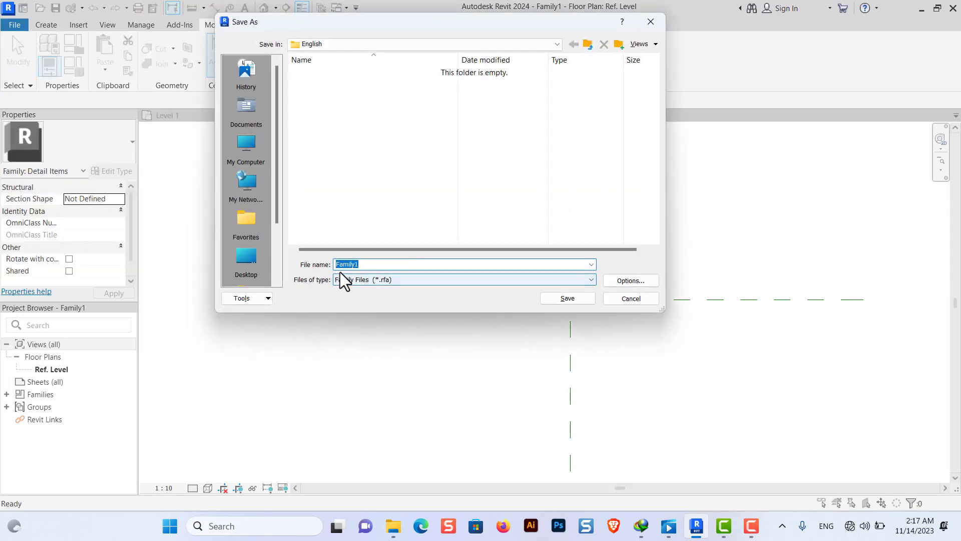
{"action": "type", "text": "1"}
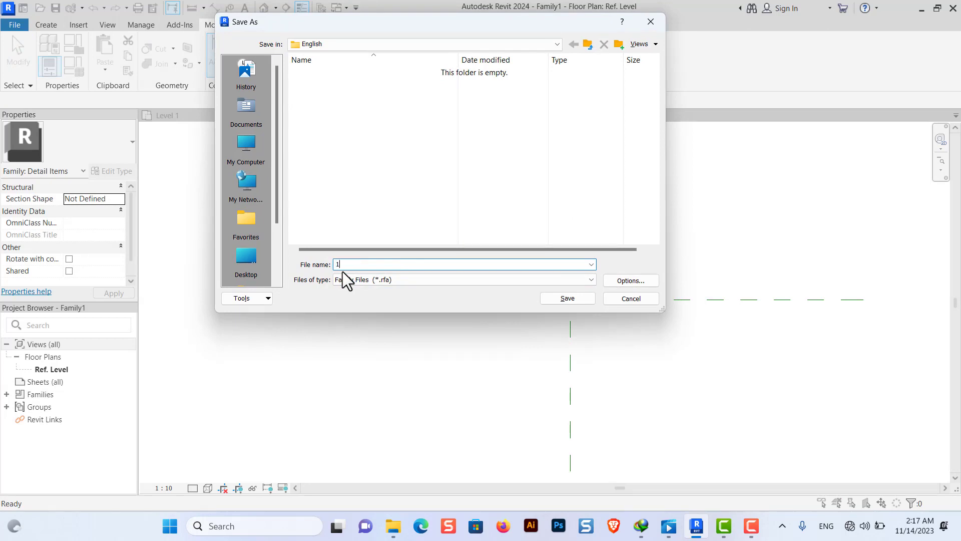
{"action": "left_click", "coordinate": [571, 299]}
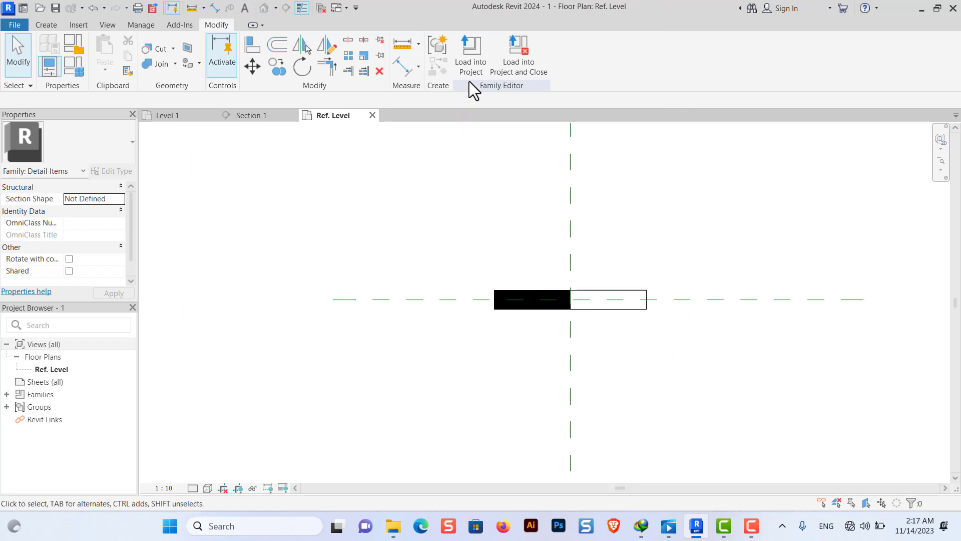
Step: Load family 1 into Project1 and place one instance above the wall in Level 1
{"action": "left_click", "coordinate": [473, 67]}
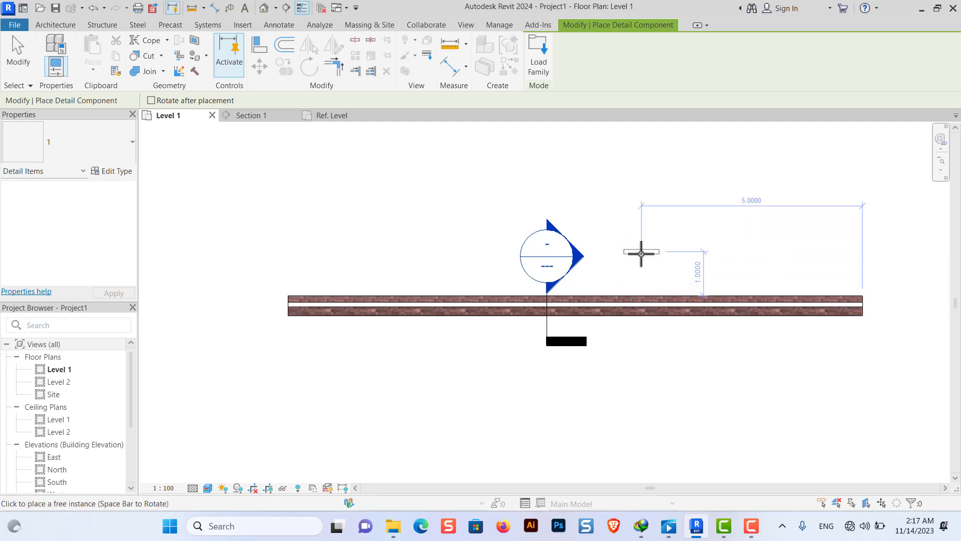
{"action": "left_click", "coordinate": [642, 256]}
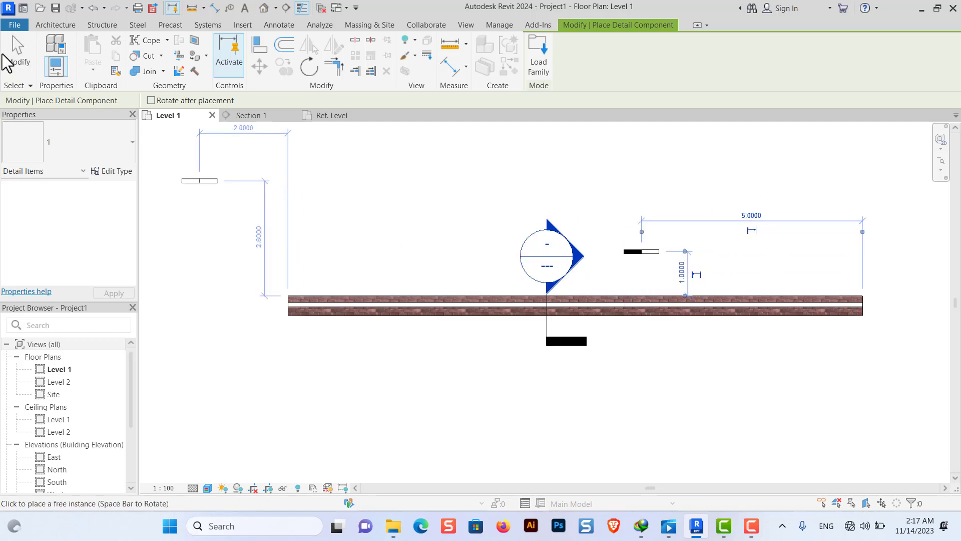
{"action": "left_click", "coordinate": [18, 53]}
{"action": "key", "text": "Escape"}
{"action": "scroll", "coordinate": [299, 314], "scroll_direction": "up", "scroll_amount": 2}
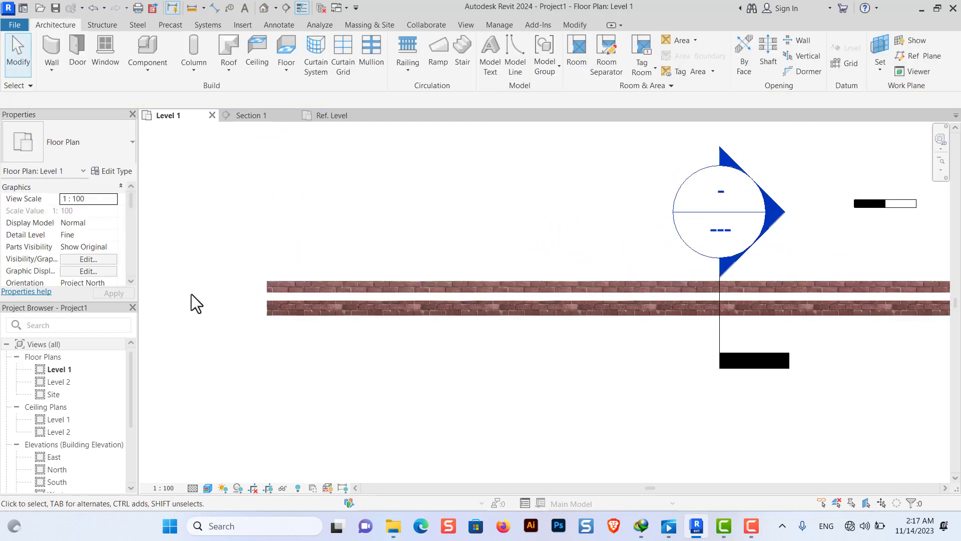
{"action": "scroll", "coordinate": [249, 299], "scroll_direction": "down", "scroll_amount": 3}
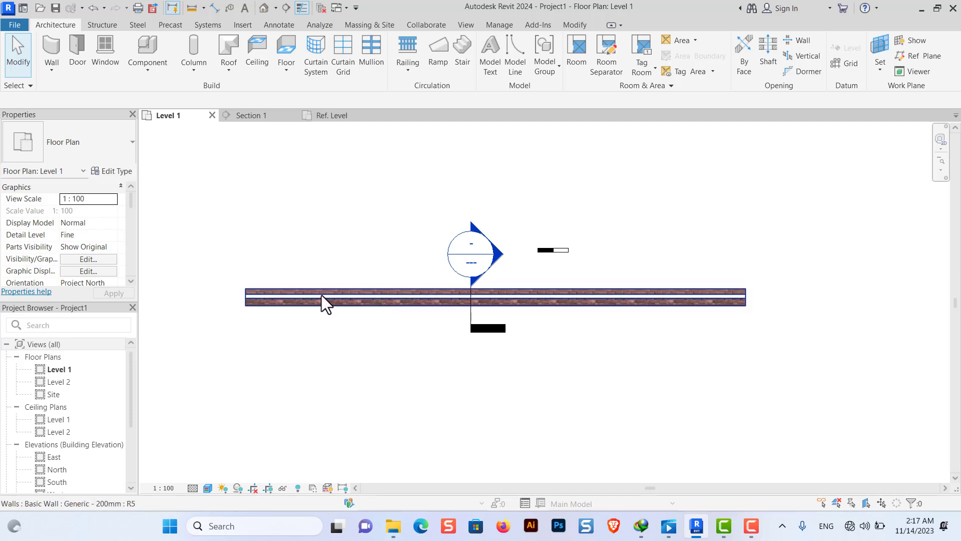
{"action": "scroll", "coordinate": [235, 297], "scroll_direction": "up", "scroll_amount": 2}
{"action": "scroll", "coordinate": [246, 299], "scroll_direction": "up", "scroll_amount": 1}
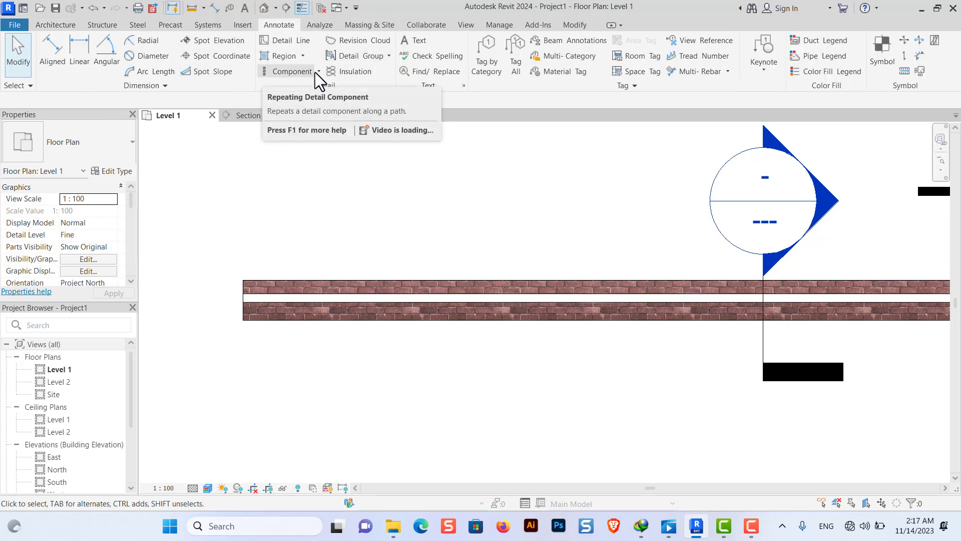
Step: Start a Brick repeating detail and set its repeated detail to family 1
{"action": "left_click", "coordinate": [319, 72]}
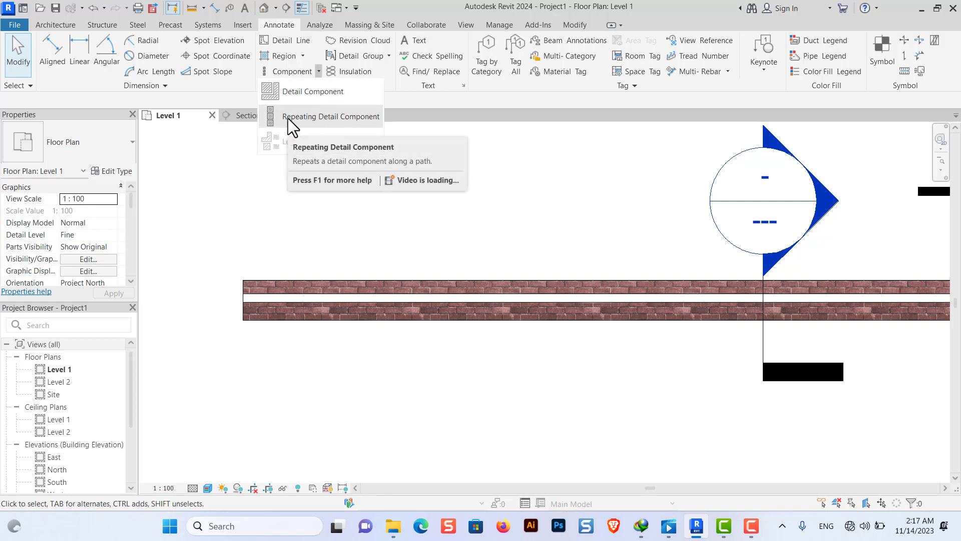
{"action": "left_click", "coordinate": [347, 118]}
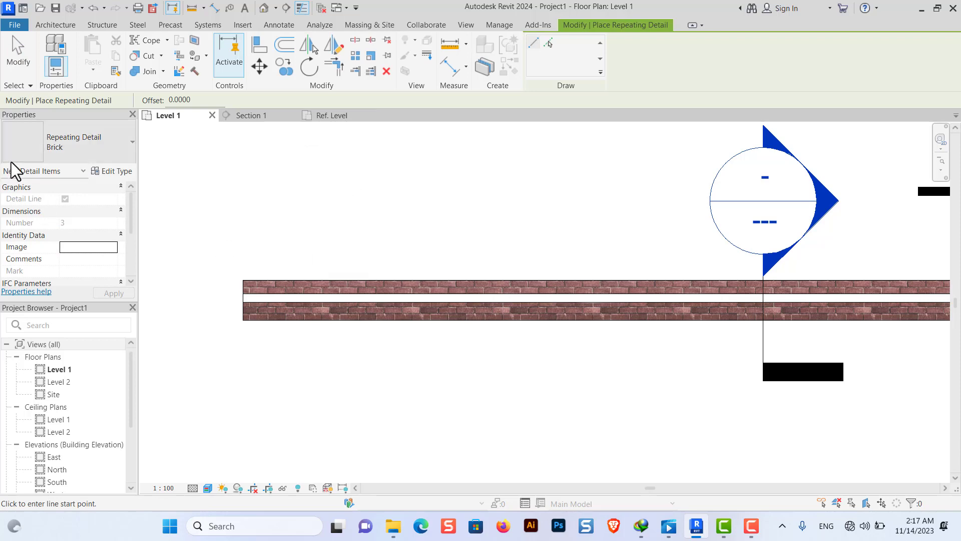
{"action": "left_click", "coordinate": [115, 172]}
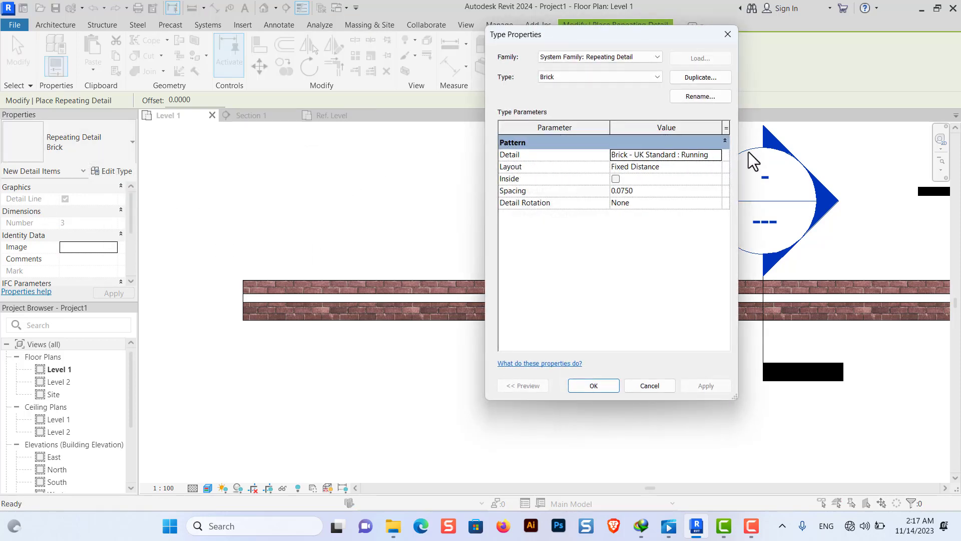
{"action": "left_click", "coordinate": [720, 157]}
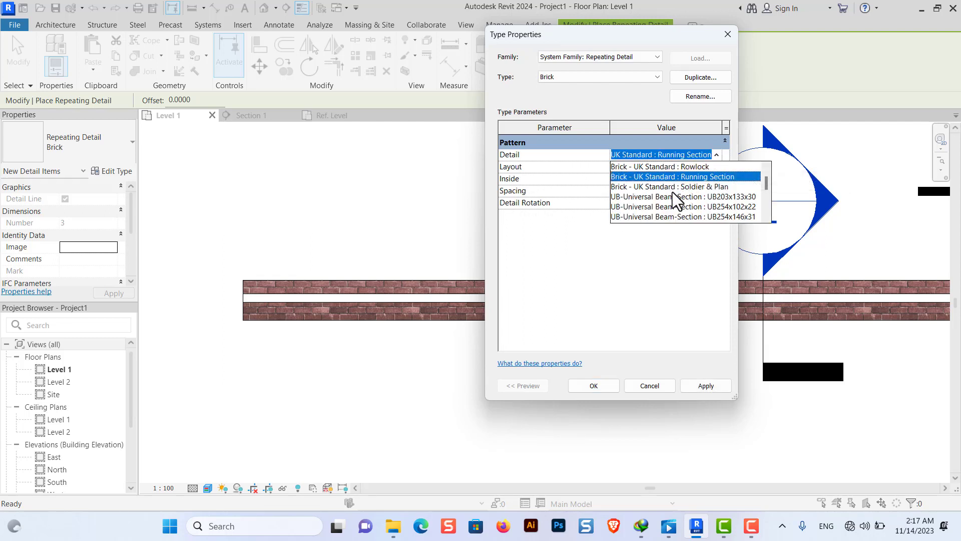
{"action": "scroll", "coordinate": [676, 200], "scroll_direction": "down", "scroll_amount": 2}
{"action": "scroll", "coordinate": [678, 201], "scroll_direction": "down", "scroll_amount": 1}
{"action": "scroll", "coordinate": [678, 201], "scroll_direction": "down", "scroll_amount": 1}
{"action": "scroll", "coordinate": [680, 208], "scroll_direction": "down", "scroll_amount": 1}
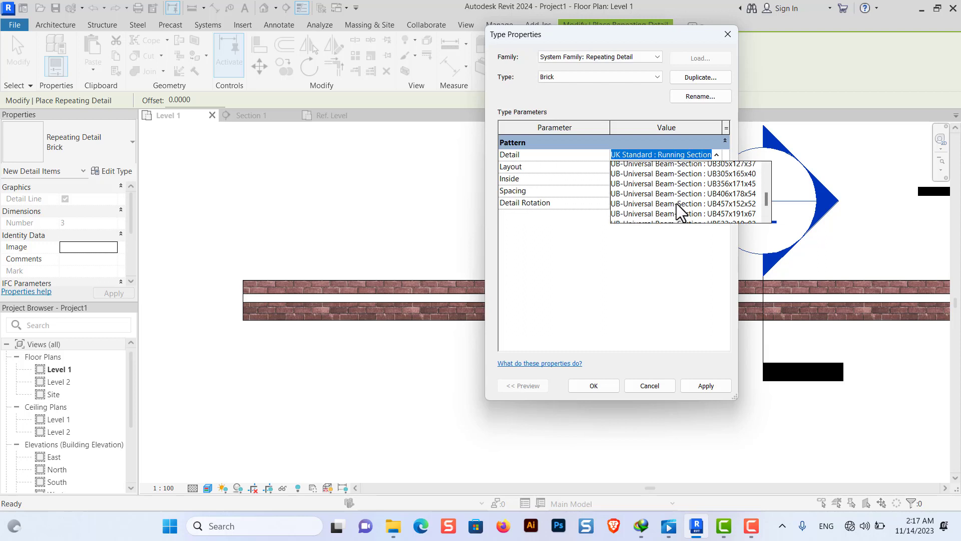
{"action": "scroll", "coordinate": [680, 208], "scroll_direction": "up", "scroll_amount": 5}
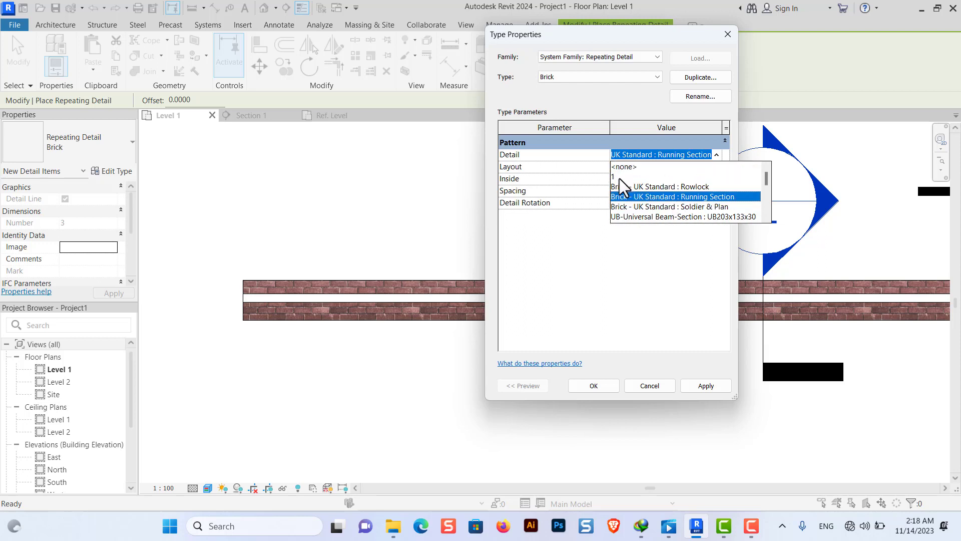
{"action": "left_click", "coordinate": [619, 177]}
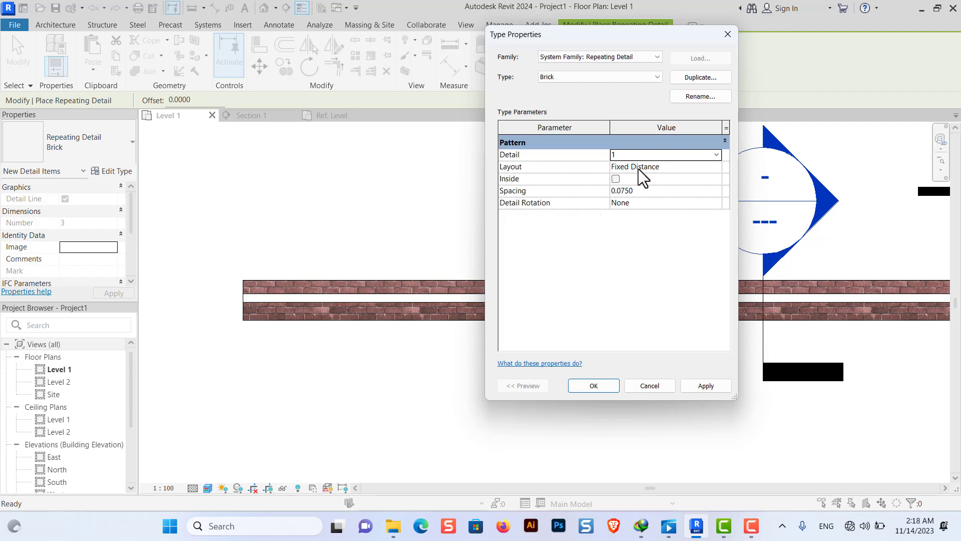
Step: Set the Brick layout to Fill Available Space, Inside checked, rotated 90° Clockwise
{"action": "left_click", "coordinate": [718, 169]}
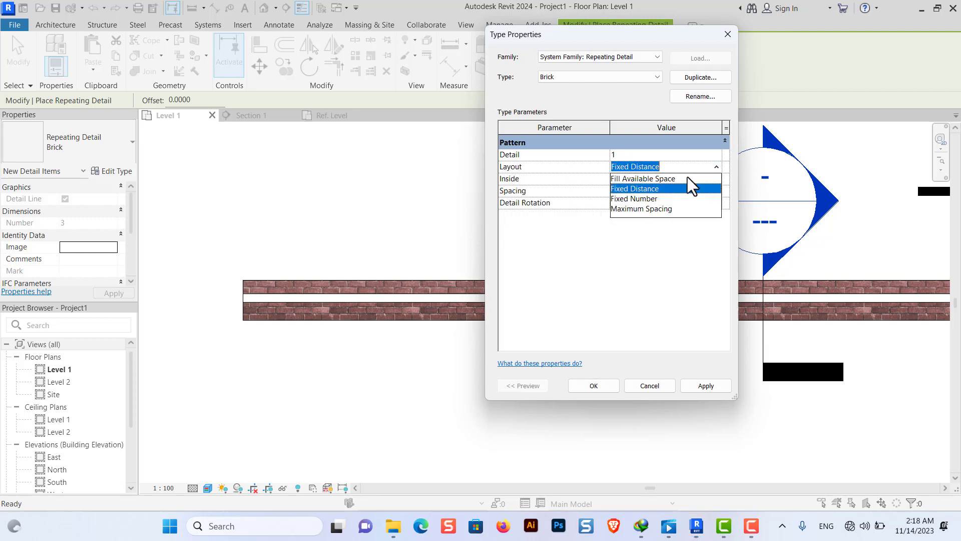
{"action": "left_click", "coordinate": [626, 179]}
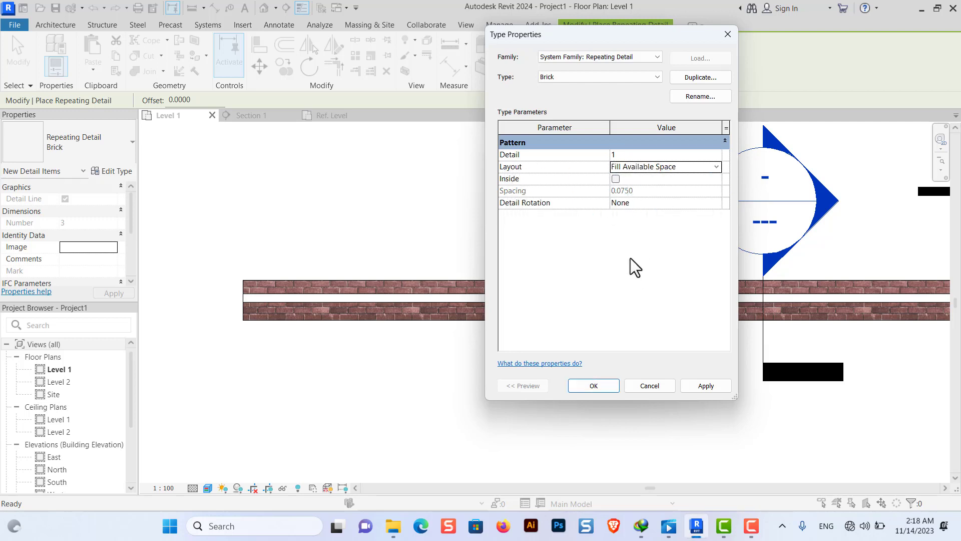
{"action": "left_click", "coordinate": [616, 179]}
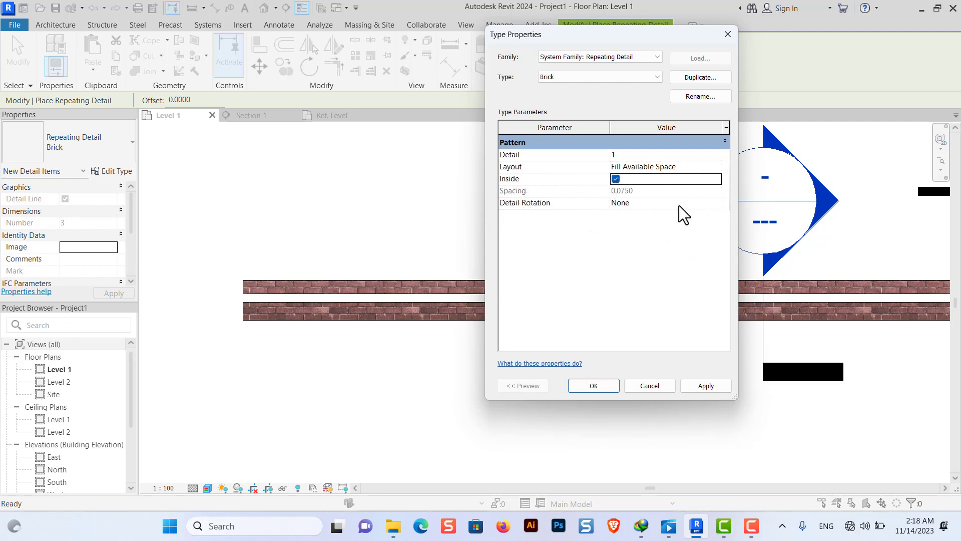
{"action": "left_click", "coordinate": [718, 203]}
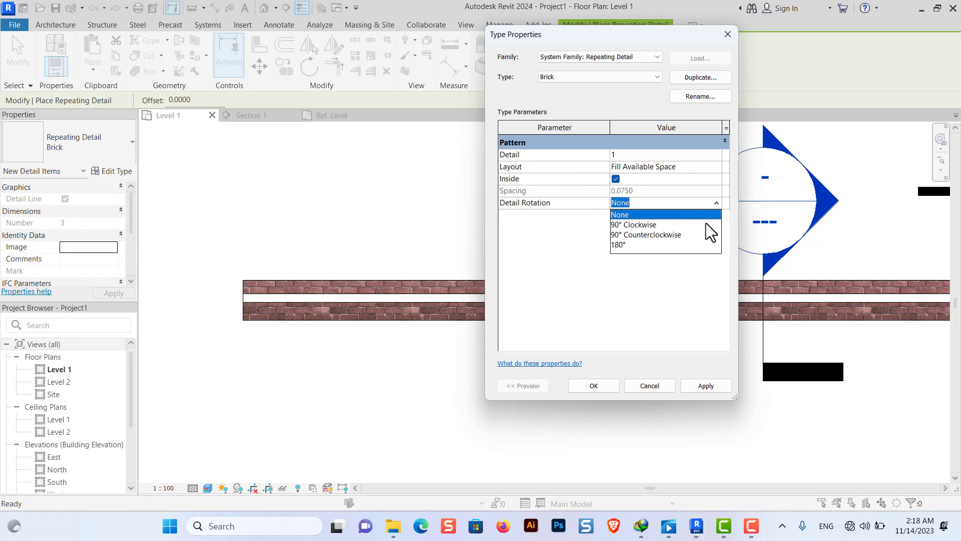
{"action": "left_click", "coordinate": [646, 226]}
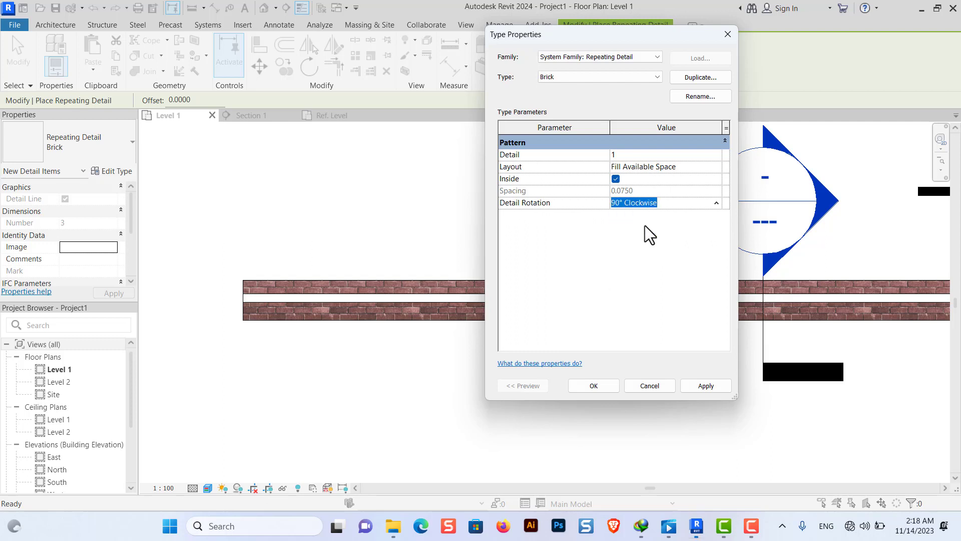
{"action": "left_click", "coordinate": [700, 390]}
Step: Draw the Brick repeating detail along the wall cavity from its left end to its right end
{"action": "left_click", "coordinate": [584, 393]}
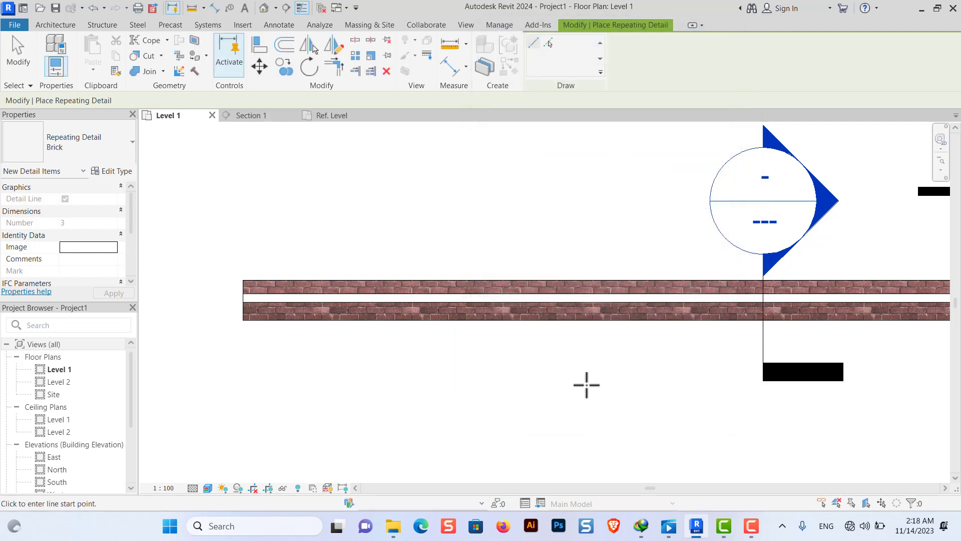
{"action": "scroll", "coordinate": [241, 299], "scroll_direction": "up", "scroll_amount": 4}
{"action": "scroll", "coordinate": [246, 306], "scroll_direction": "up", "scroll_amount": 2}
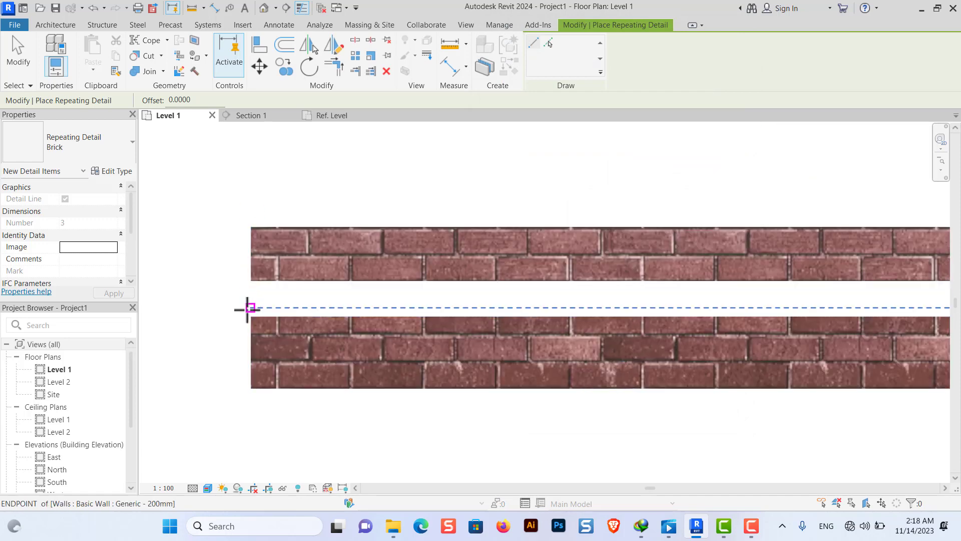
{"action": "left_click", "coordinate": [251, 307]}
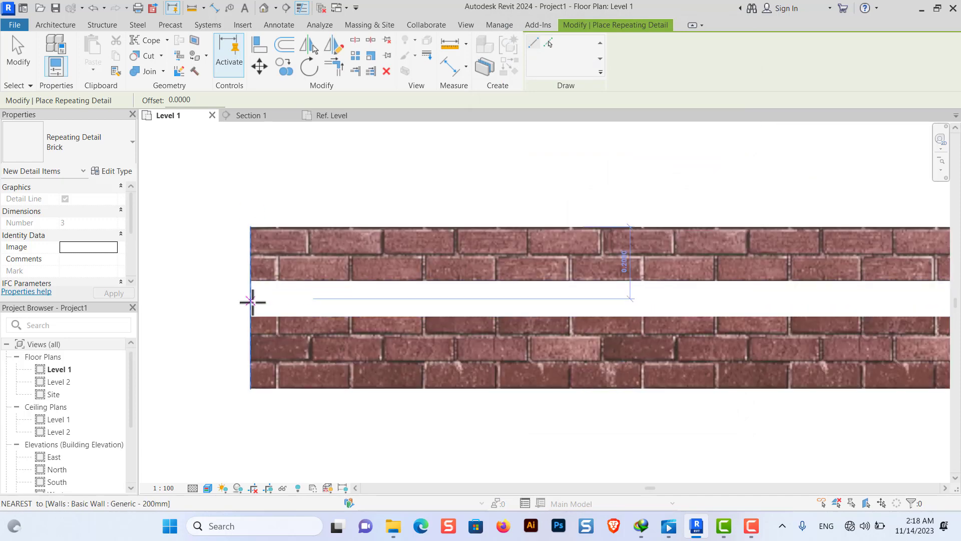
{"action": "left_click", "coordinate": [251, 302]}
{"action": "scroll", "coordinate": [415, 308], "scroll_direction": "down", "scroll_amount": 2}
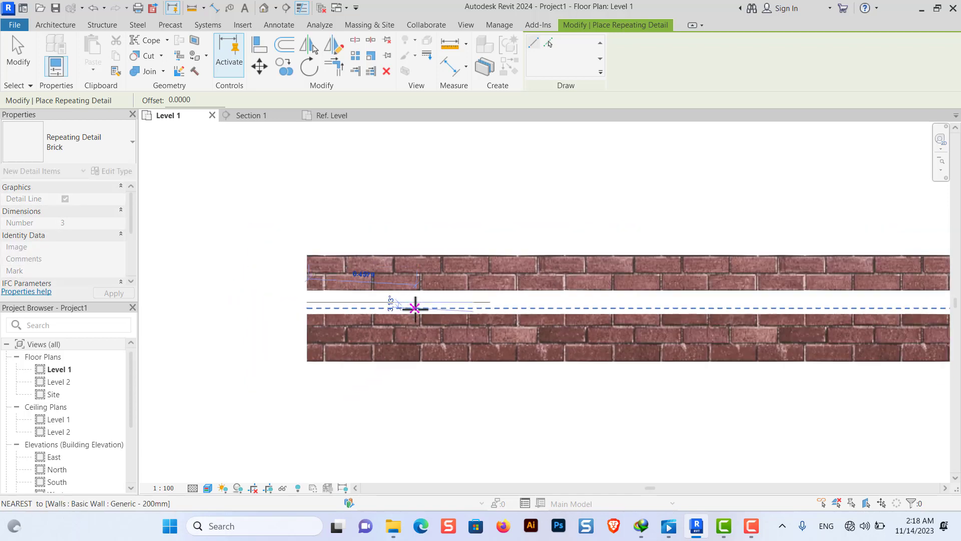
{"action": "scroll", "coordinate": [415, 305], "scroll_direction": "down", "scroll_amount": 2}
{"action": "scroll", "coordinate": [421, 298], "scroll_direction": "down", "scroll_amount": 2}
{"action": "scroll", "coordinate": [448, 301], "scroll_direction": "down", "scroll_amount": 1}
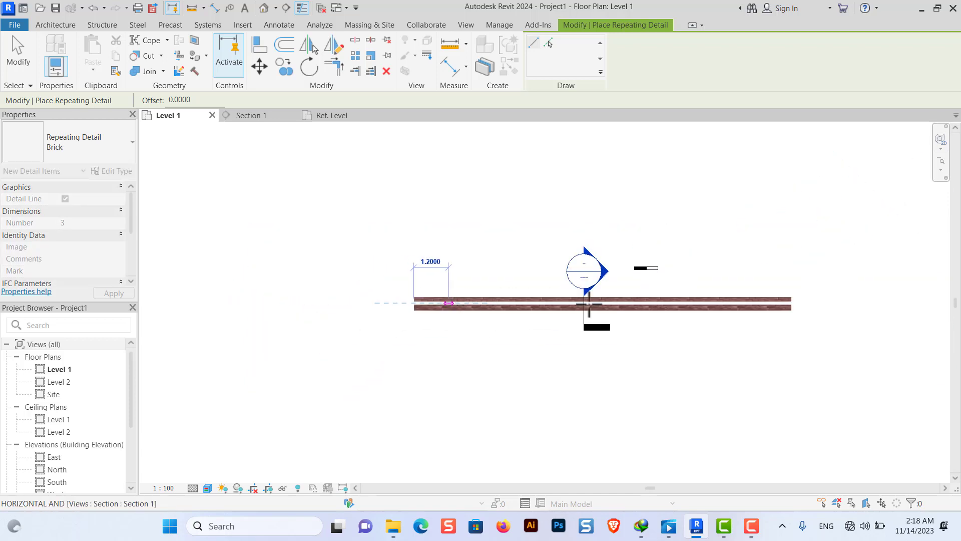
{"action": "scroll", "coordinate": [669, 300], "scroll_direction": "up", "scroll_amount": 2}
{"action": "scroll", "coordinate": [668, 300], "scroll_direction": "up", "scroll_amount": 2}
{"action": "scroll", "coordinate": [685, 303], "scroll_direction": "up", "scroll_amount": 2}
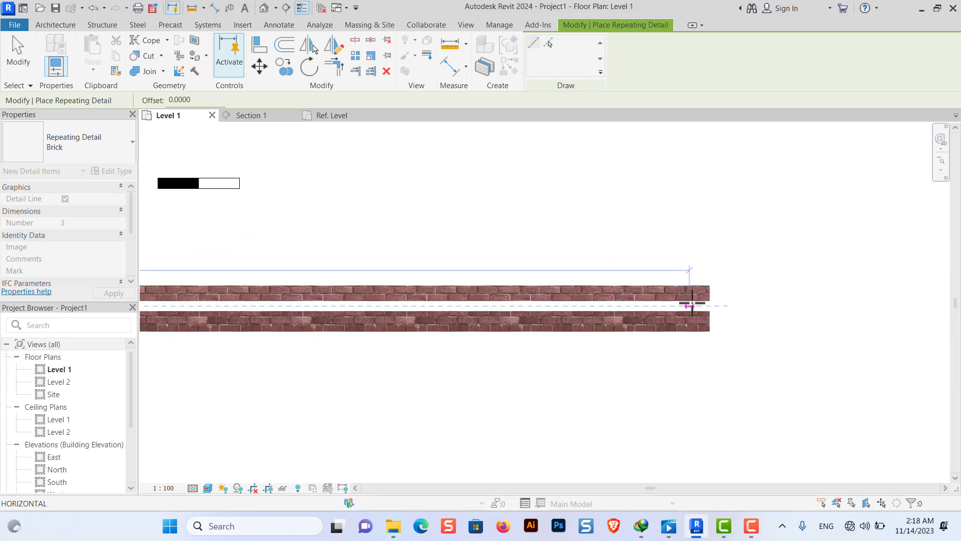
{"action": "left_click", "coordinate": [710, 305]}
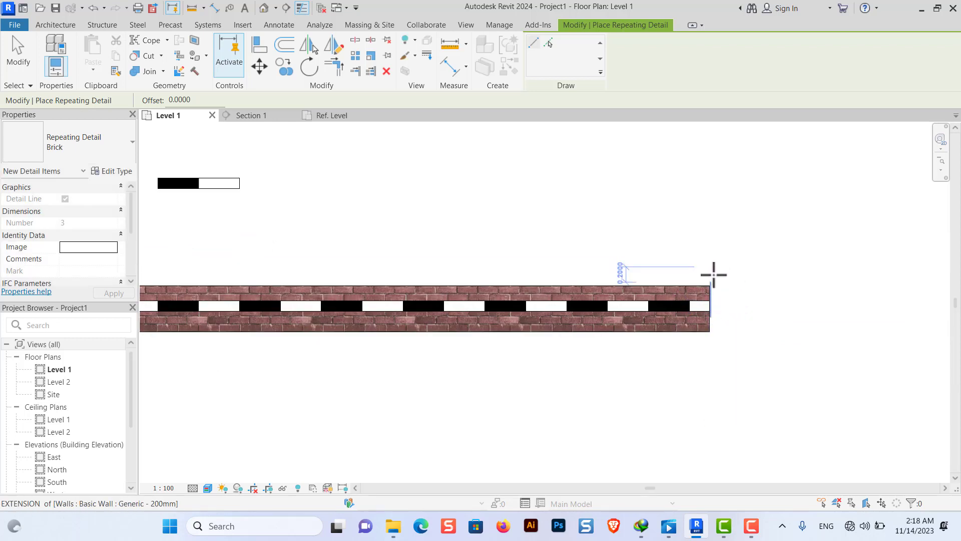
{"action": "scroll", "coordinate": [711, 281], "scroll_direction": "down", "scroll_amount": 2}
{"action": "scroll", "coordinate": [643, 317], "scroll_direction": "down", "scroll_amount": 1}
{"action": "scroll", "coordinate": [358, 313], "scroll_direction": "up", "scroll_amount": 1}
{"action": "scroll", "coordinate": [358, 313], "scroll_direction": "up", "scroll_amount": 2}
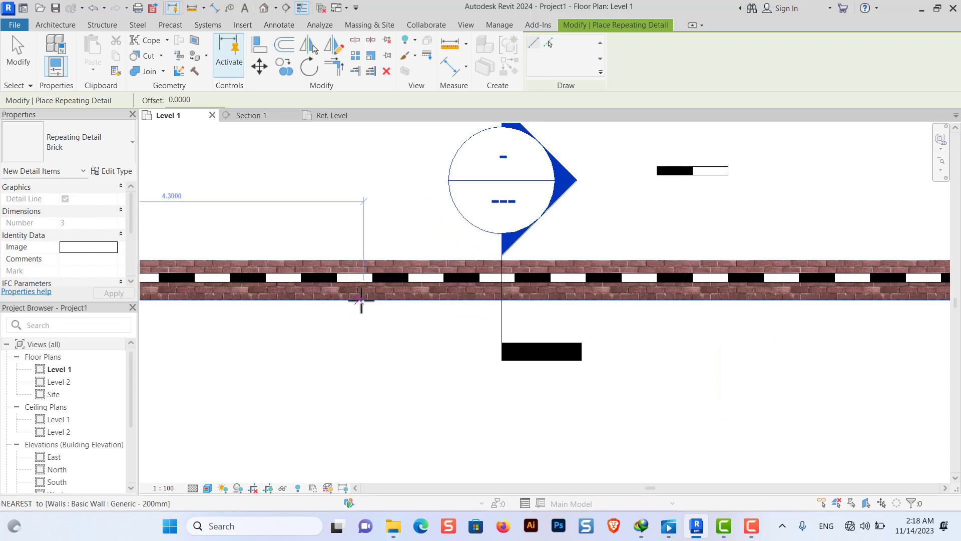
{"action": "key", "text": "Escape"}
Step: Shorten the brick detail by dragging its right-end grip back along the cavity
{"action": "scroll", "coordinate": [458, 314], "scroll_direction": "down", "scroll_amount": 1}
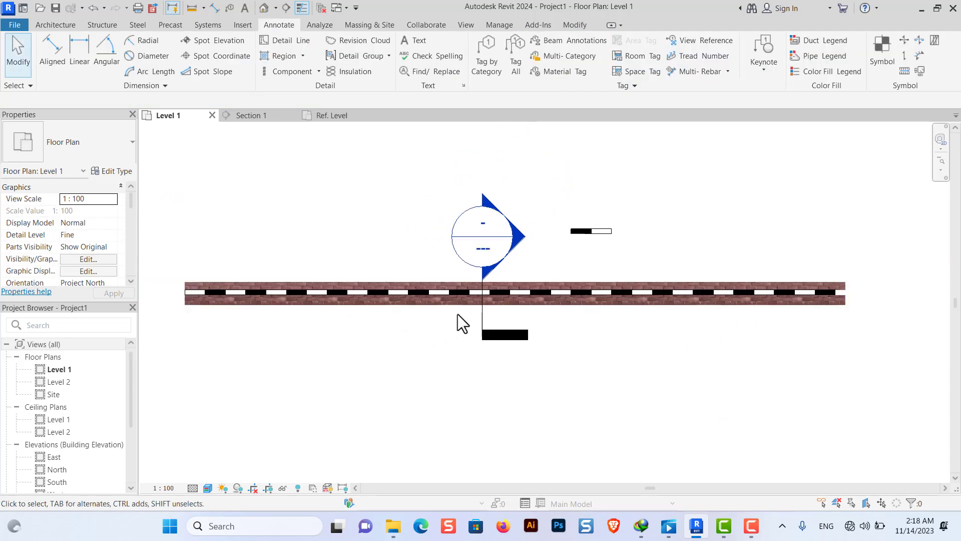
{"action": "scroll", "coordinate": [458, 314], "scroll_direction": "down", "scroll_amount": 1}
{"action": "scroll", "coordinate": [705, 303], "scroll_direction": "up", "scroll_amount": 1}
{"action": "scroll", "coordinate": [711, 303], "scroll_direction": "up", "scroll_amount": 1}
{"action": "scroll", "coordinate": [696, 299], "scroll_direction": "up", "scroll_amount": 3}
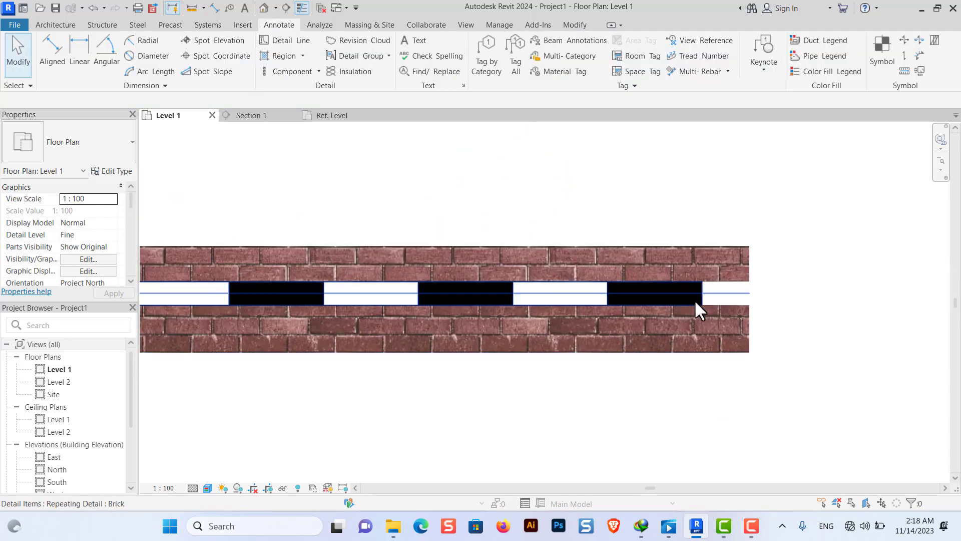
{"action": "left_click", "coordinate": [692, 294]}
{"action": "scroll", "coordinate": [748, 292], "scroll_direction": "up", "scroll_amount": 1}
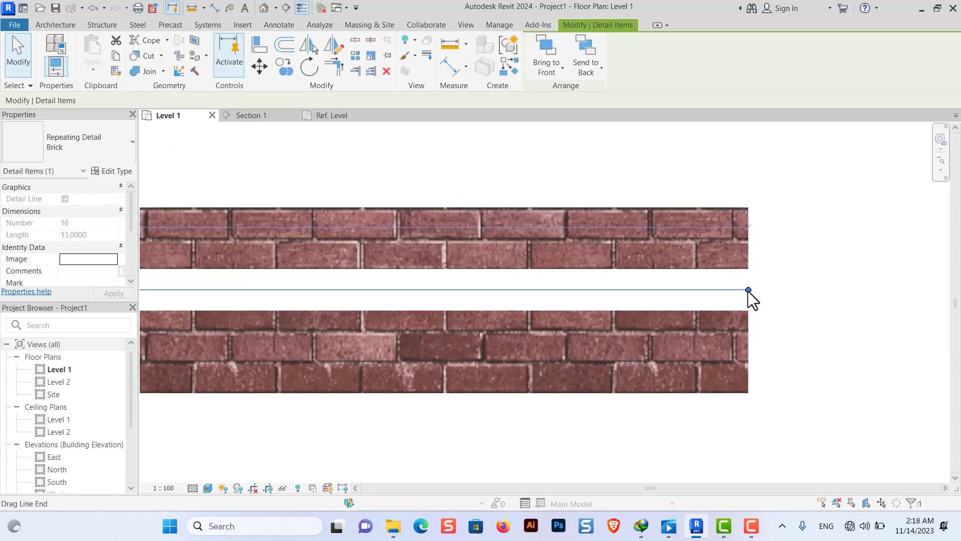
{"action": "left_click_drag", "start_coordinate": [748, 290], "coordinate": [632, 290]}
{"action": "scroll", "coordinate": [785, 300], "scroll_direction": "down", "scroll_amount": 1}
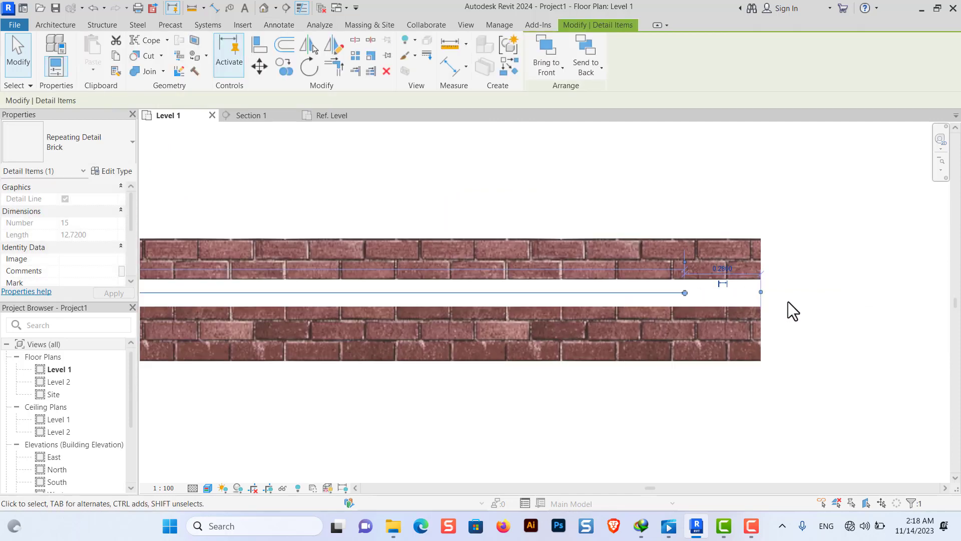
{"action": "key", "text": "Escape"}
{"action": "scroll", "coordinate": [819, 310], "scroll_direction": "down", "scroll_amount": 1}
Step: Re-drag the detail's end grip so the pattern reaches the wall's right end (14 repeats, 11.46)
{"action": "left_click", "coordinate": [655, 302]}
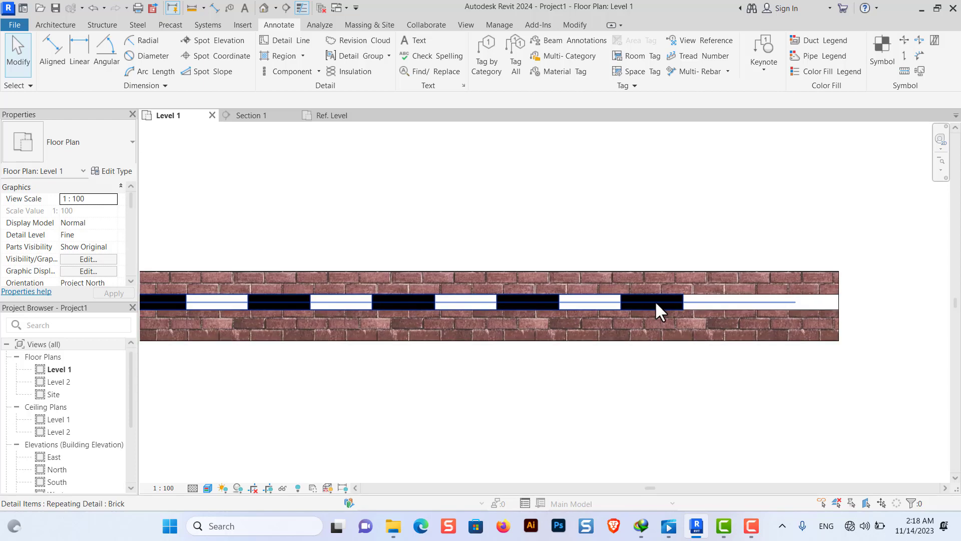
{"action": "mouse_move", "coordinate": [761, 302]}
{"action": "left_mouse_down"}
{"action": "mouse_move", "coordinate": [792, 302]}
{"action": "mouse_move", "coordinate": [599, 302]}
{"action": "left_mouse_up"}
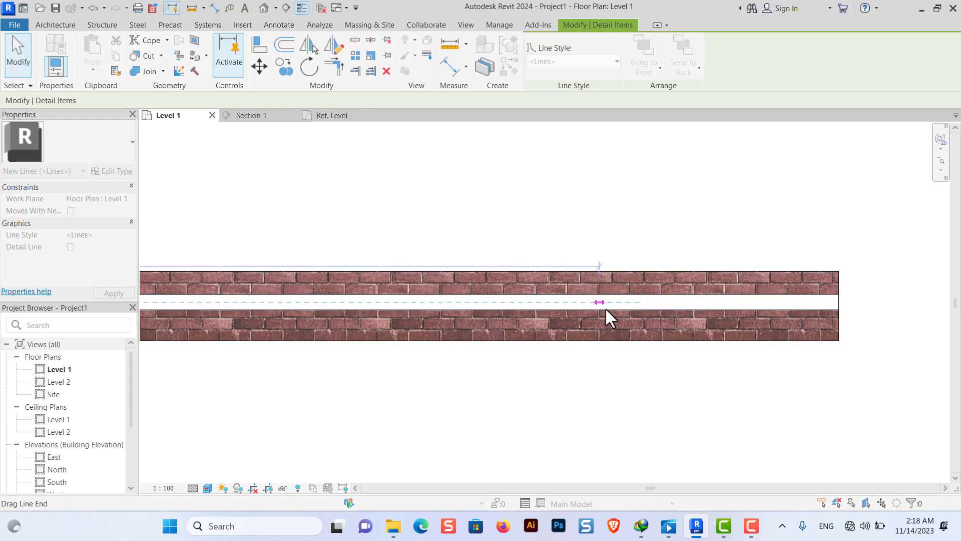
{"action": "left_click", "coordinate": [692, 375]}
{"action": "left_click", "coordinate": [547, 300]}
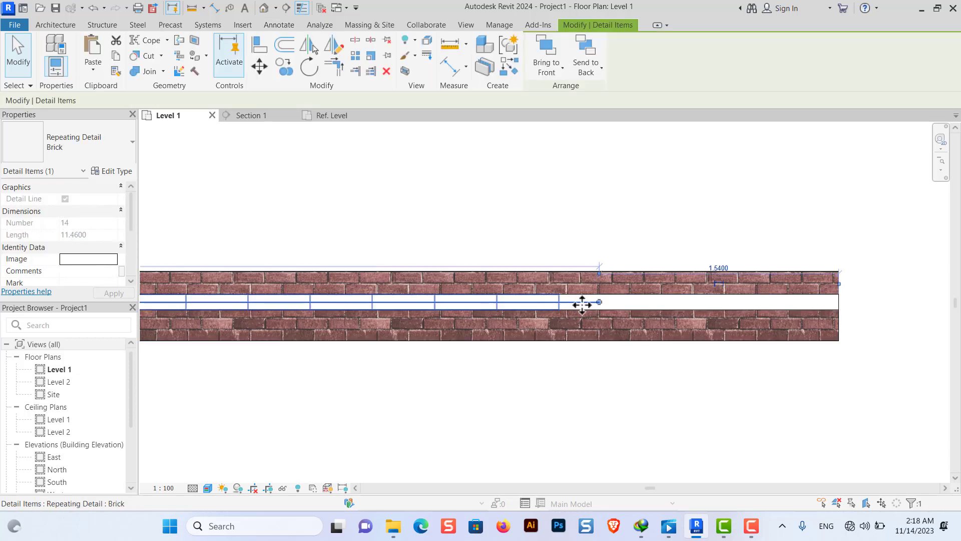
{"action": "left_click_drag", "start_coordinate": [599, 302], "coordinate": [897, 301]}
{"action": "left_click", "coordinate": [857, 397]}
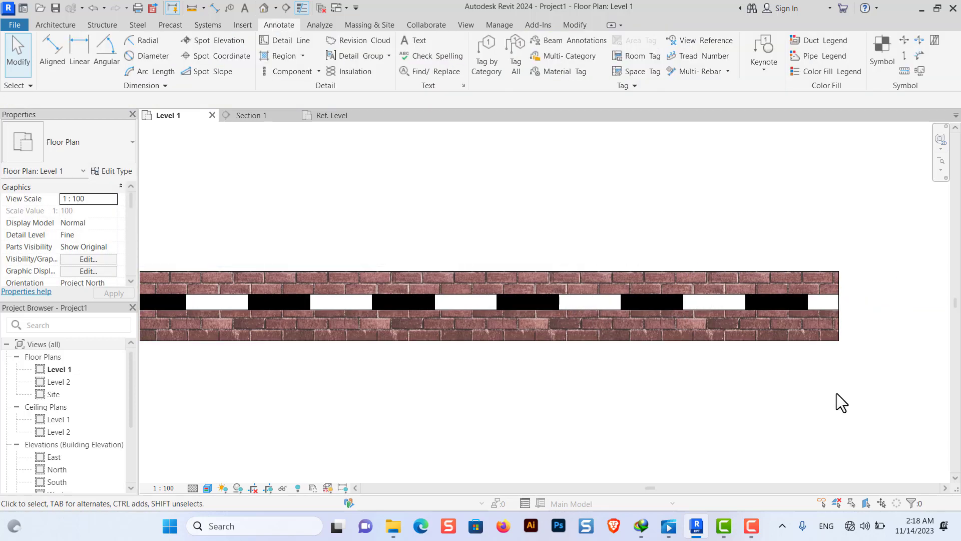
{"action": "scroll", "coordinate": [774, 326], "scroll_direction": "down", "scroll_amount": 2}
{"action": "scroll", "coordinate": [788, 338], "scroll_direction": "down", "scroll_amount": 3}
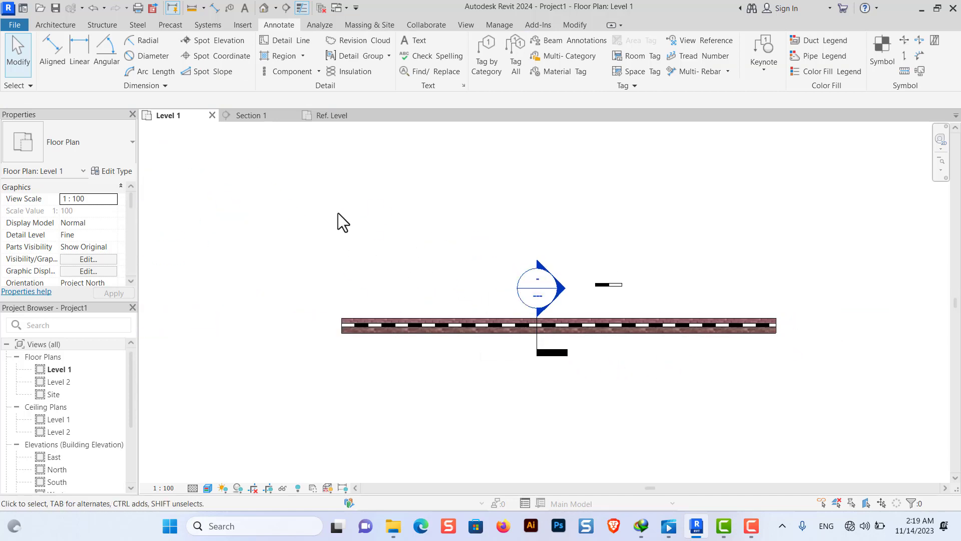
Step: In Section 1, start placing a Brick repeating detail after confirming its type settings
{"action": "left_click", "coordinate": [273, 116]}
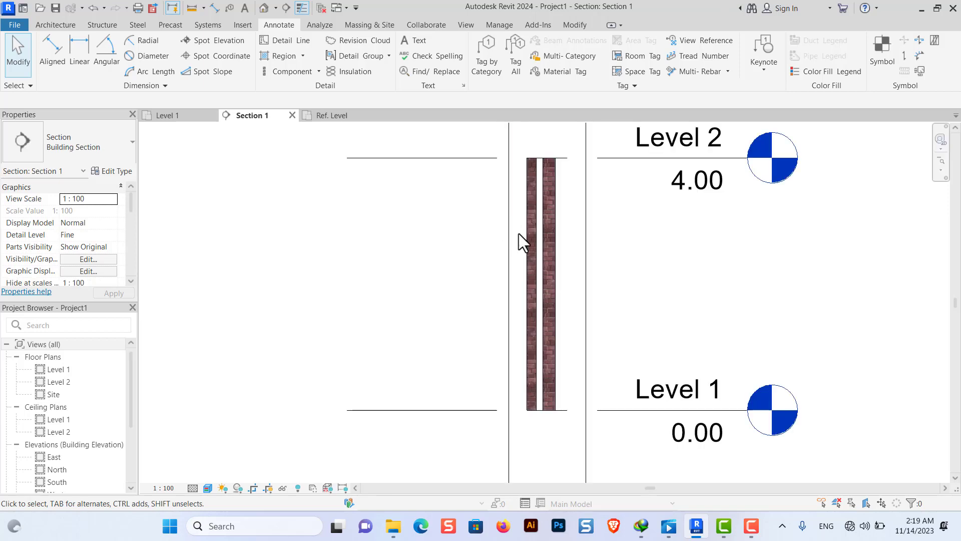
{"action": "left_click", "coordinate": [318, 71]}
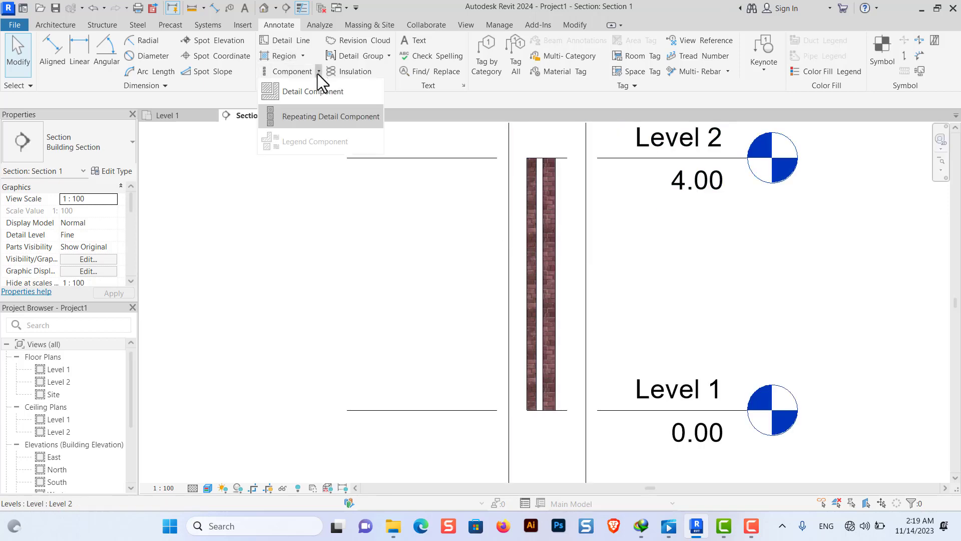
{"action": "left_click", "coordinate": [308, 119]}
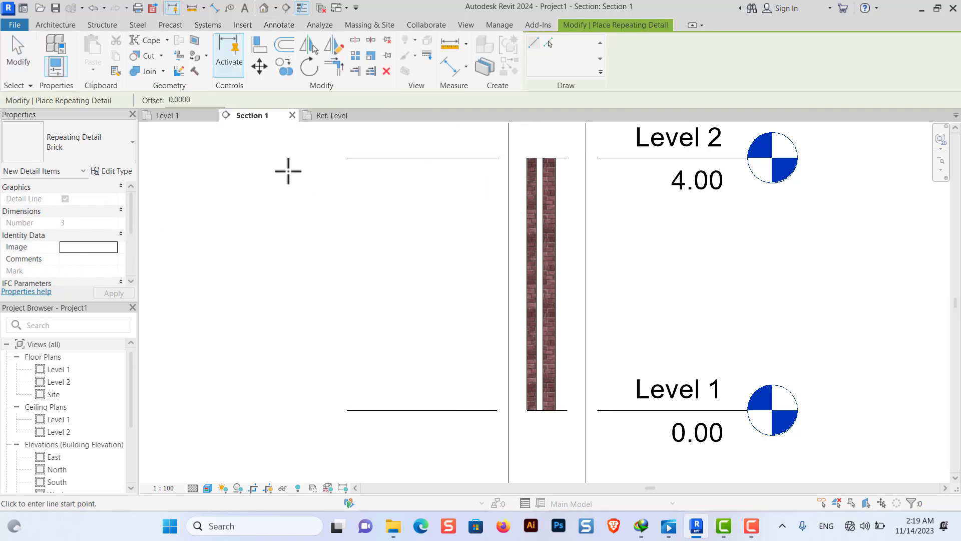
{"action": "left_click", "coordinate": [120, 171]}
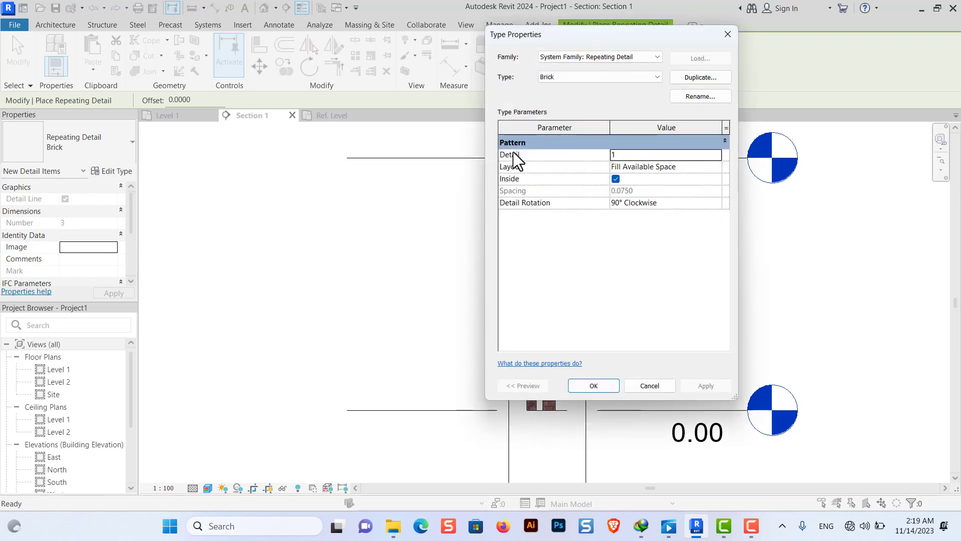
{"action": "left_click", "coordinate": [595, 389]}
{"action": "scroll", "coordinate": [541, 156], "scroll_direction": "up", "scroll_amount": 5}
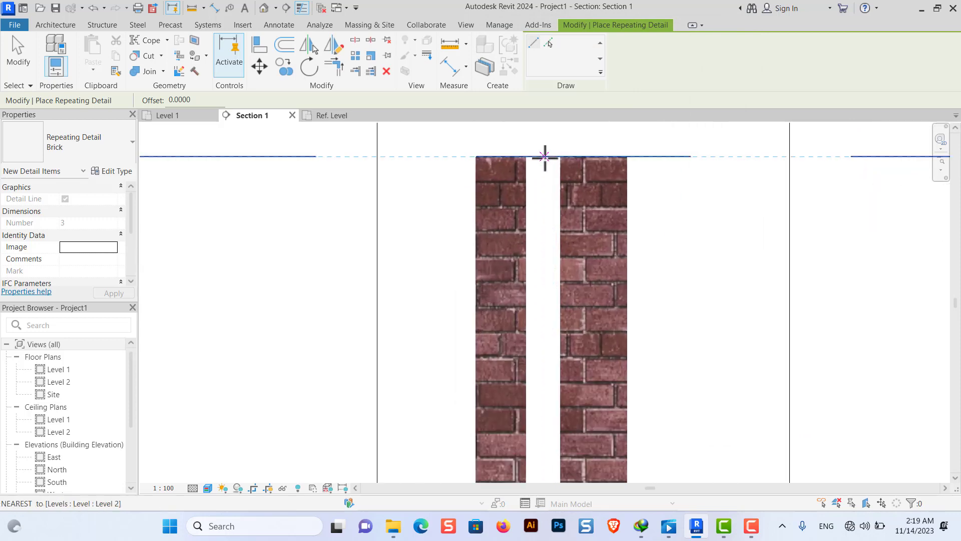
Step: Draw a Brick repeating detail down the cavity from its top at Level 2 (3 repeats, 2.76 long)
{"action": "left_click", "coordinate": [545, 157]}
{"action": "scroll", "coordinate": [550, 181], "scroll_direction": "down", "scroll_amount": 3}
{"action": "scroll", "coordinate": [554, 165], "scroll_direction": "down", "scroll_amount": 2}
{"action": "scroll", "coordinate": [551, 261], "scroll_direction": "down", "scroll_amount": 1}
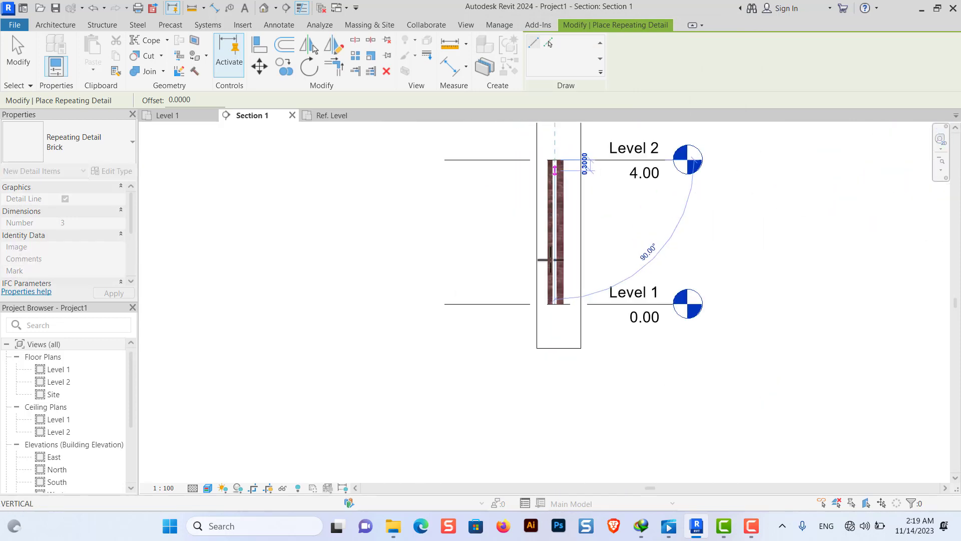
{"action": "scroll", "coordinate": [554, 264], "scroll_direction": "up", "scroll_amount": 4}
{"action": "left_click", "coordinate": [554, 263]}
{"action": "scroll", "coordinate": [555, 201], "scroll_direction": "up", "scroll_amount": 3}
{"action": "scroll", "coordinate": [556, 166], "scroll_direction": "up", "scroll_amount": 2}
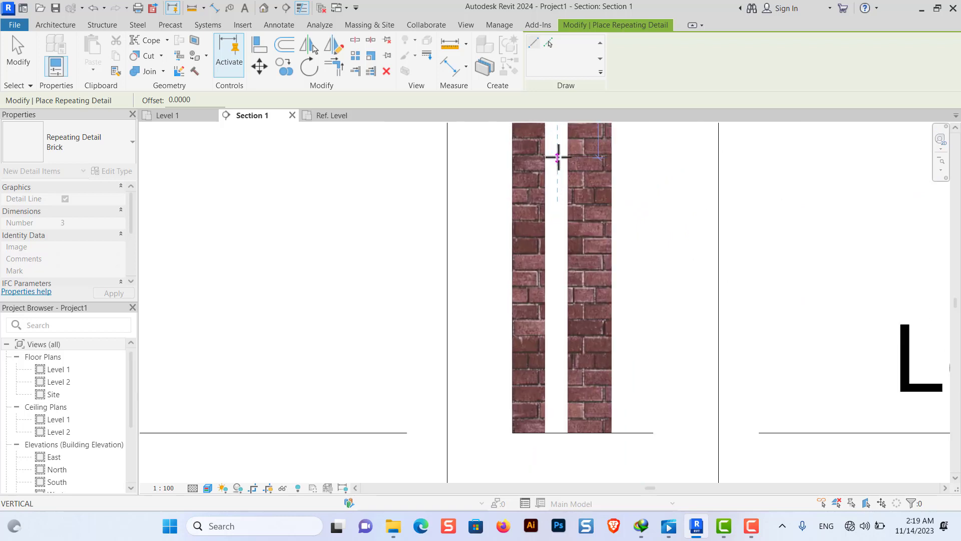
{"action": "left_click", "coordinate": [557, 157]}
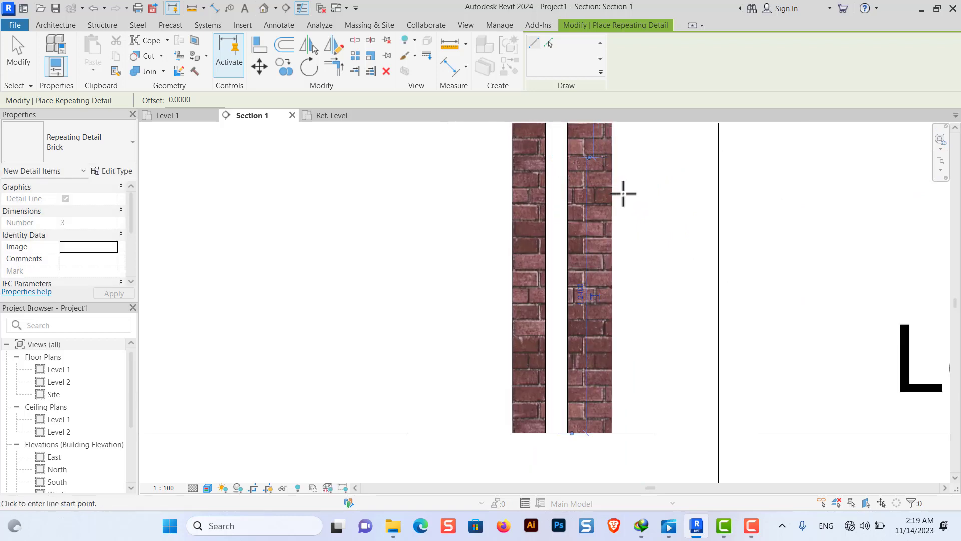
{"action": "scroll", "coordinate": [601, 220], "scroll_direction": "down", "scroll_amount": 3}
{"action": "scroll", "coordinate": [595, 225], "scroll_direction": "down", "scroll_amount": 2}
{"action": "scroll", "coordinate": [598, 223], "scroll_direction": "down", "scroll_amount": 2}
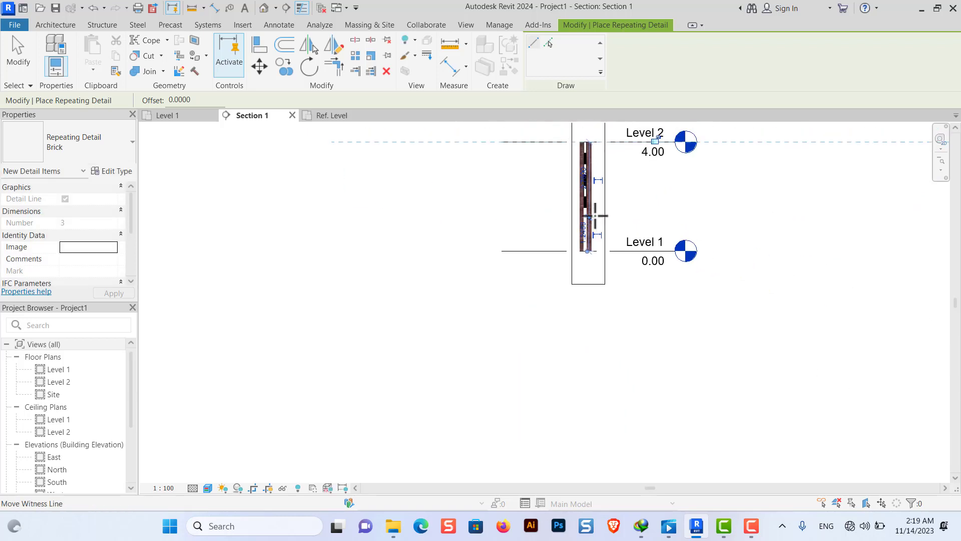
{"action": "scroll", "coordinate": [595, 215], "scroll_direction": "up", "scroll_amount": 2}
{"action": "scroll", "coordinate": [601, 188], "scroll_direction": "up", "scroll_amount": 2}
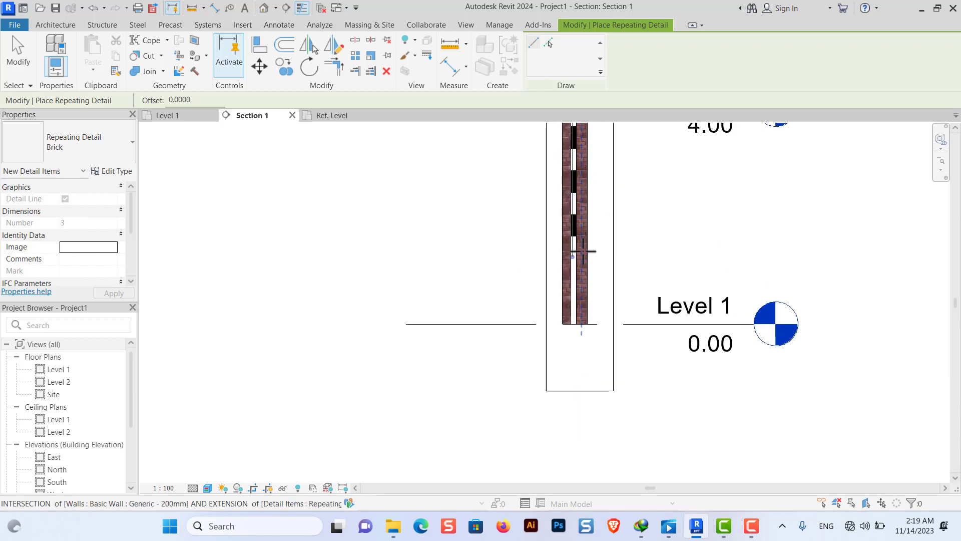
{"action": "scroll", "coordinate": [583, 251], "scroll_direction": "up", "scroll_amount": 3}
{"action": "key", "text": "Escape"}
{"action": "key", "text": "Escape"}
Step: Stretch the brick detail's end grip down to Level 1
{"action": "left_click", "coordinate": [562, 212]}
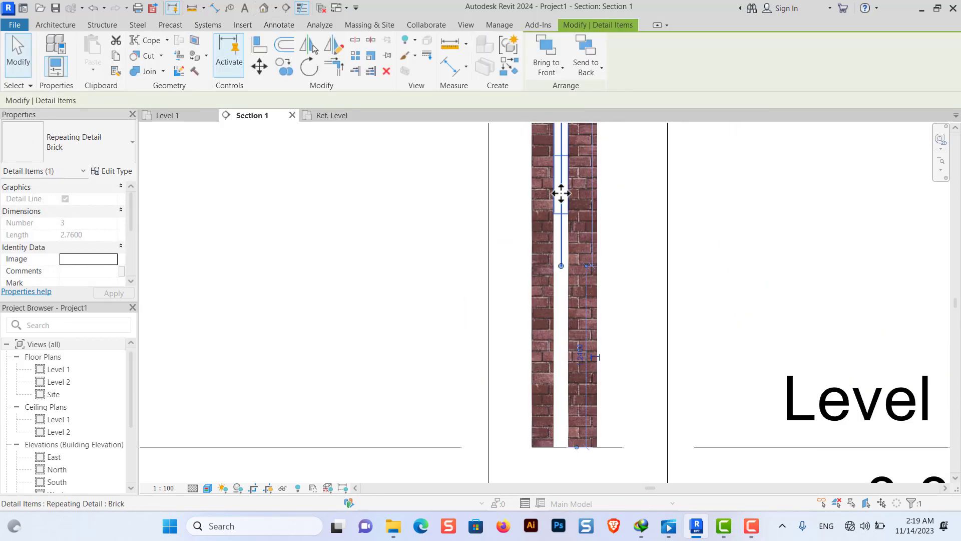
{"action": "scroll", "coordinate": [561, 194], "scroll_direction": "down", "scroll_amount": 2}
{"action": "left_click_drag", "start_coordinate": [561, 240], "coordinate": [561, 359]}
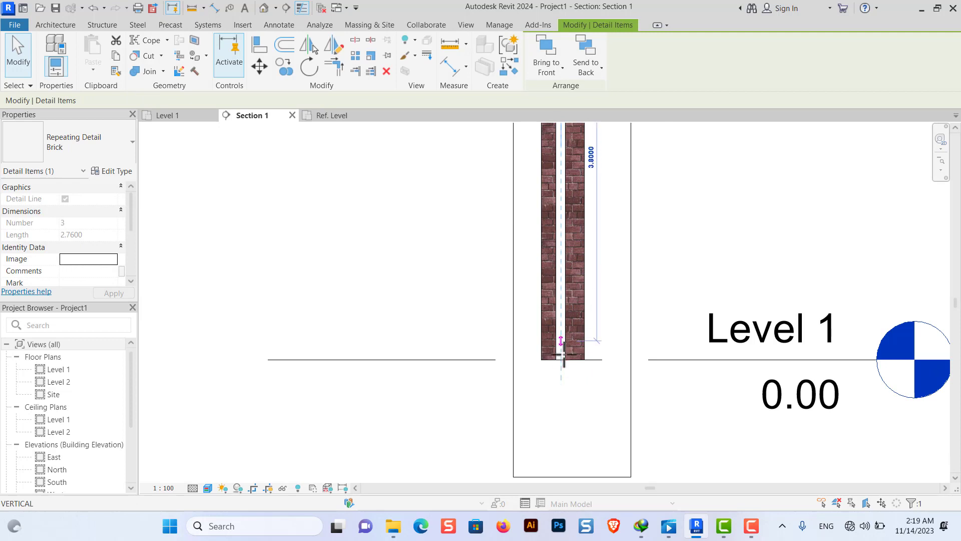
{"action": "left_click", "coordinate": [719, 247]}
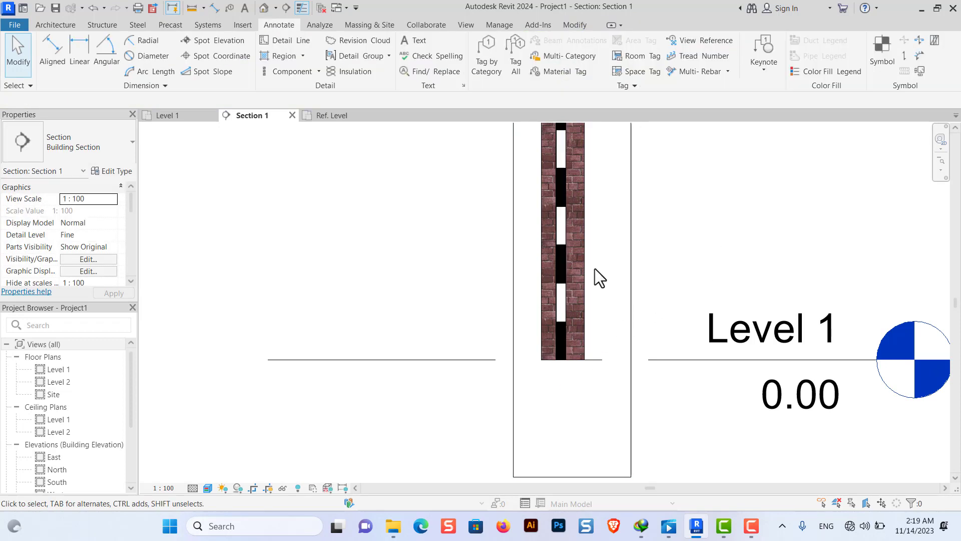
{"action": "scroll", "coordinate": [597, 300], "scroll_direction": "down", "scroll_amount": 3}
{"action": "scroll", "coordinate": [610, 274], "scroll_direction": "up", "scroll_amount": 1}
{"action": "scroll", "coordinate": [581, 268], "scroll_direction": "up", "scroll_amount": 2}
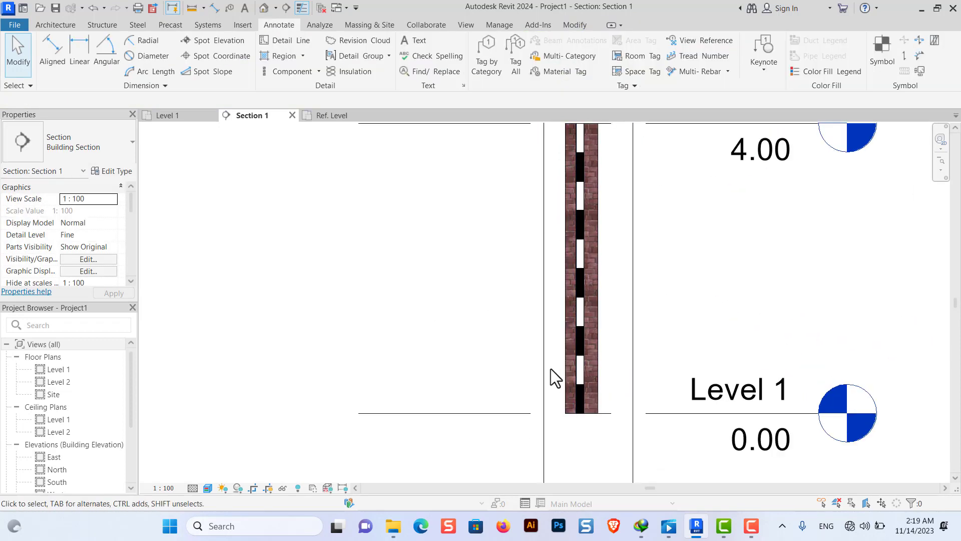
{"action": "scroll", "coordinate": [553, 380], "scroll_direction": "down", "scroll_amount": 1}
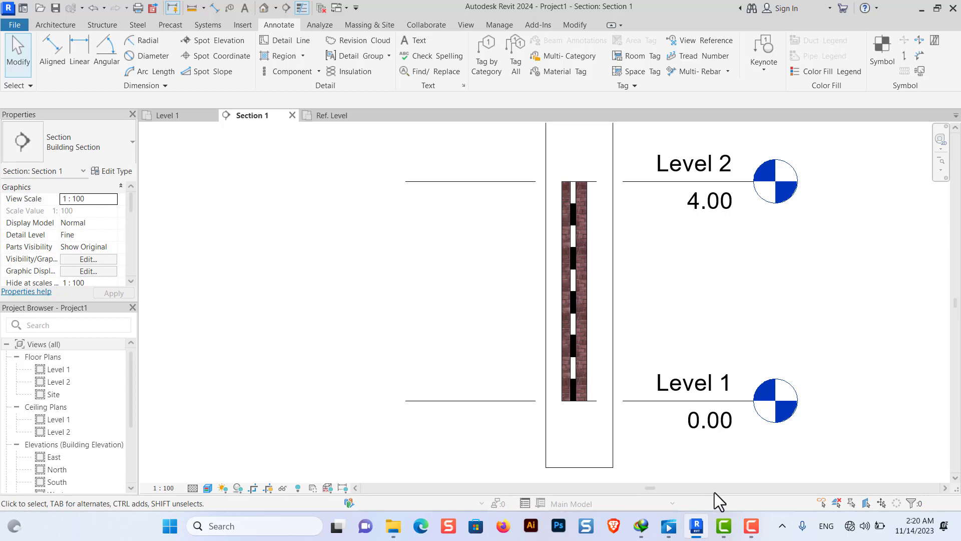
{"action": "left_click", "coordinate": [751, 526]}
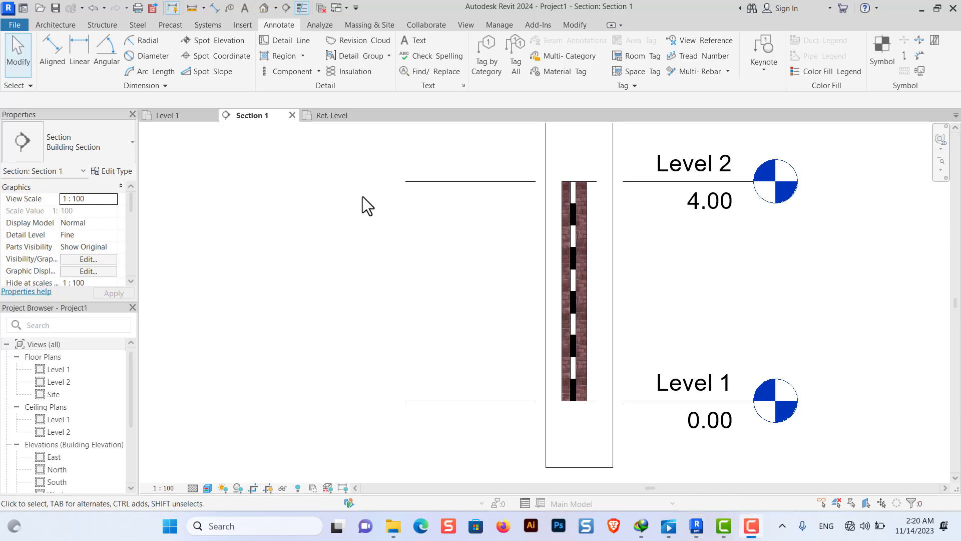